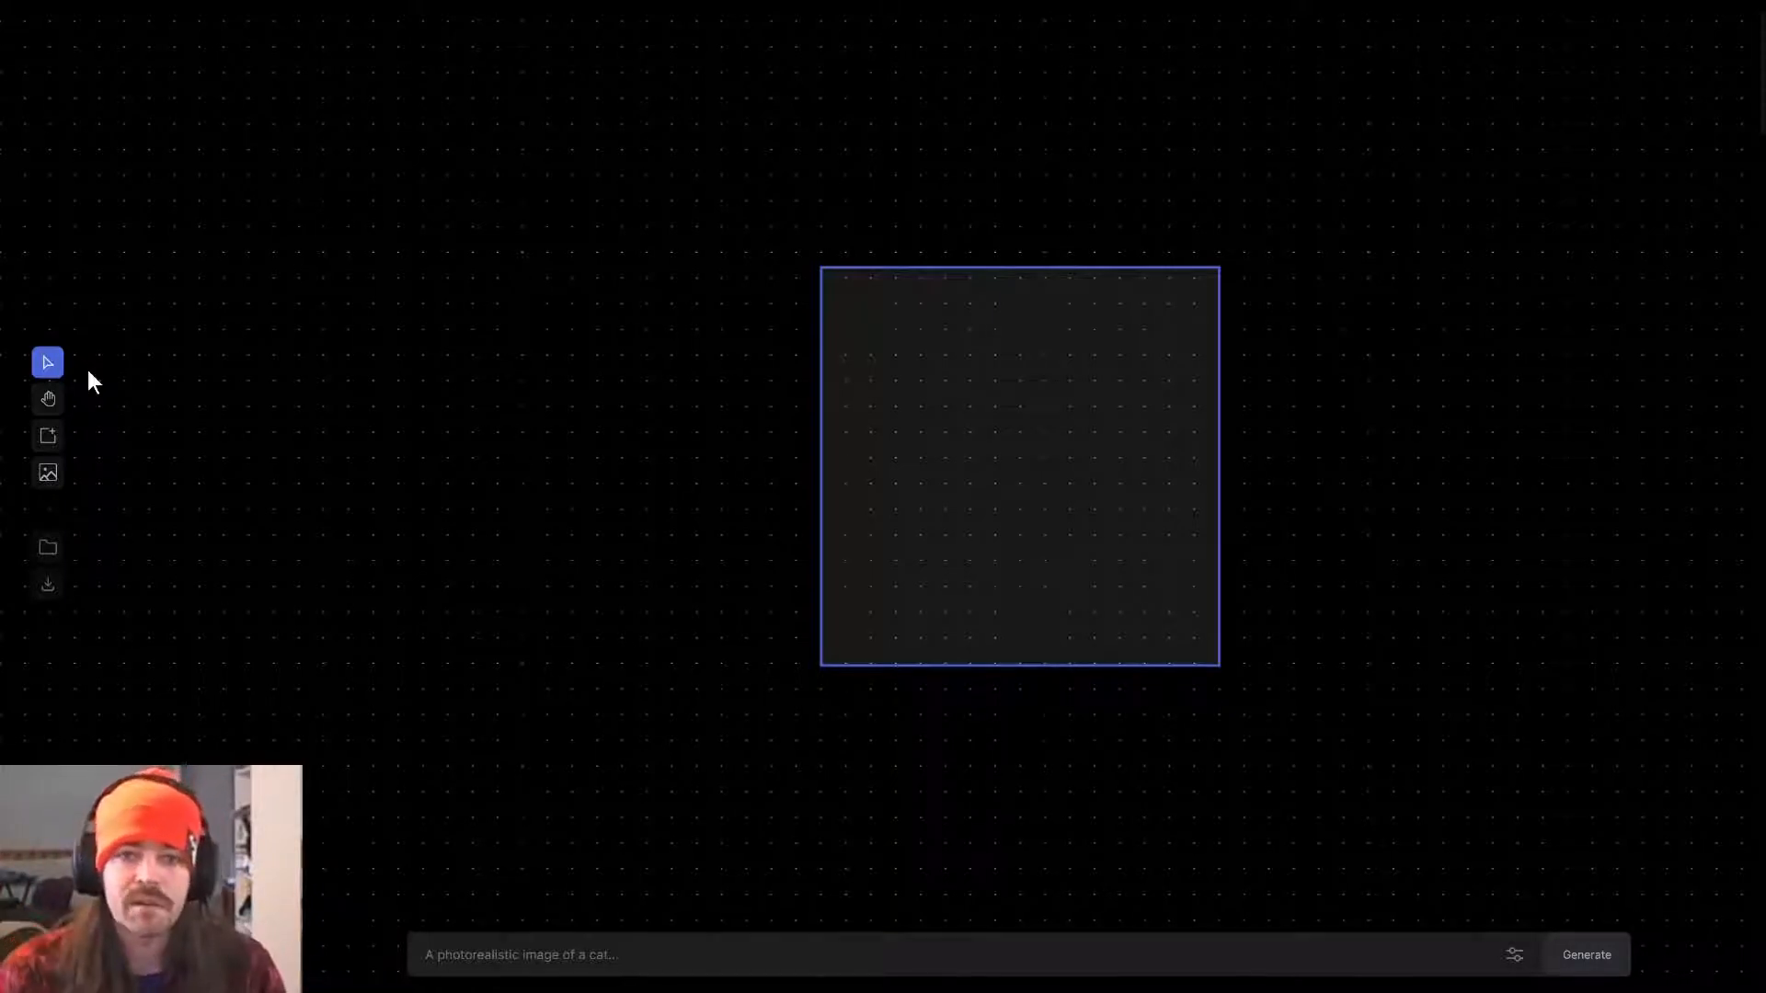
# Import the landscape photo PXL_20221008_193211901.PORTRAIT onto the canvas.
pyautogui.click(50, 478)
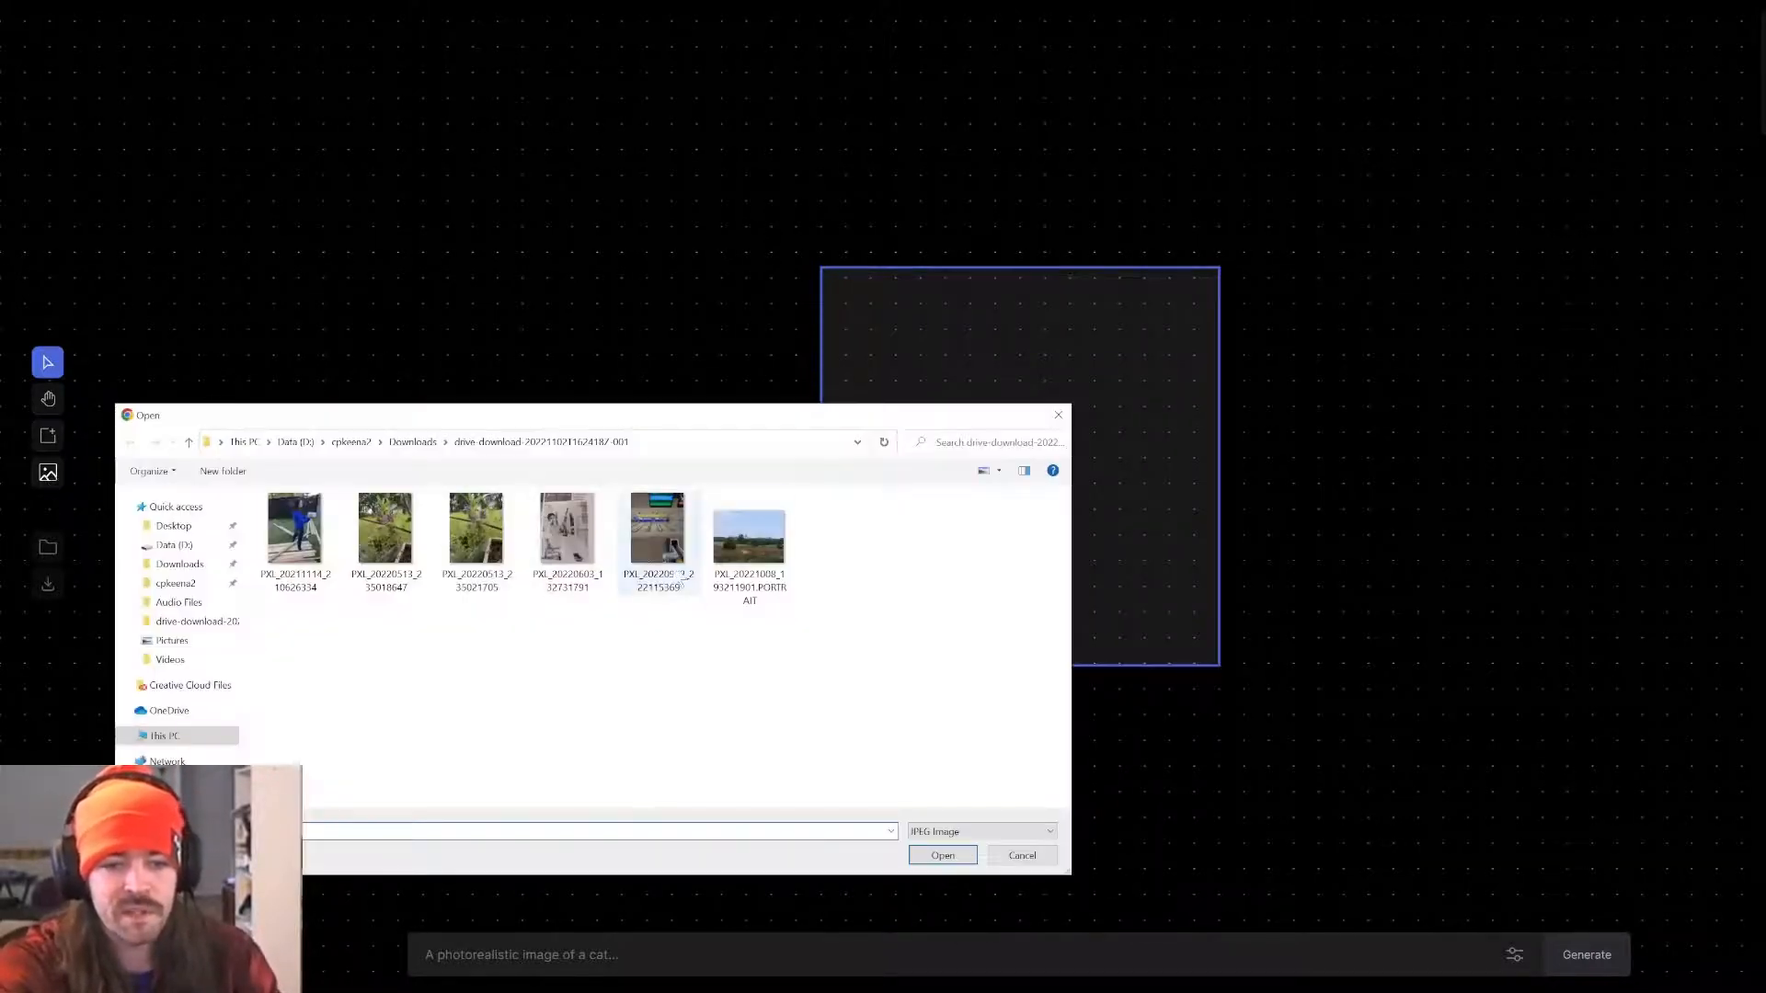
pyautogui.click(767, 543)
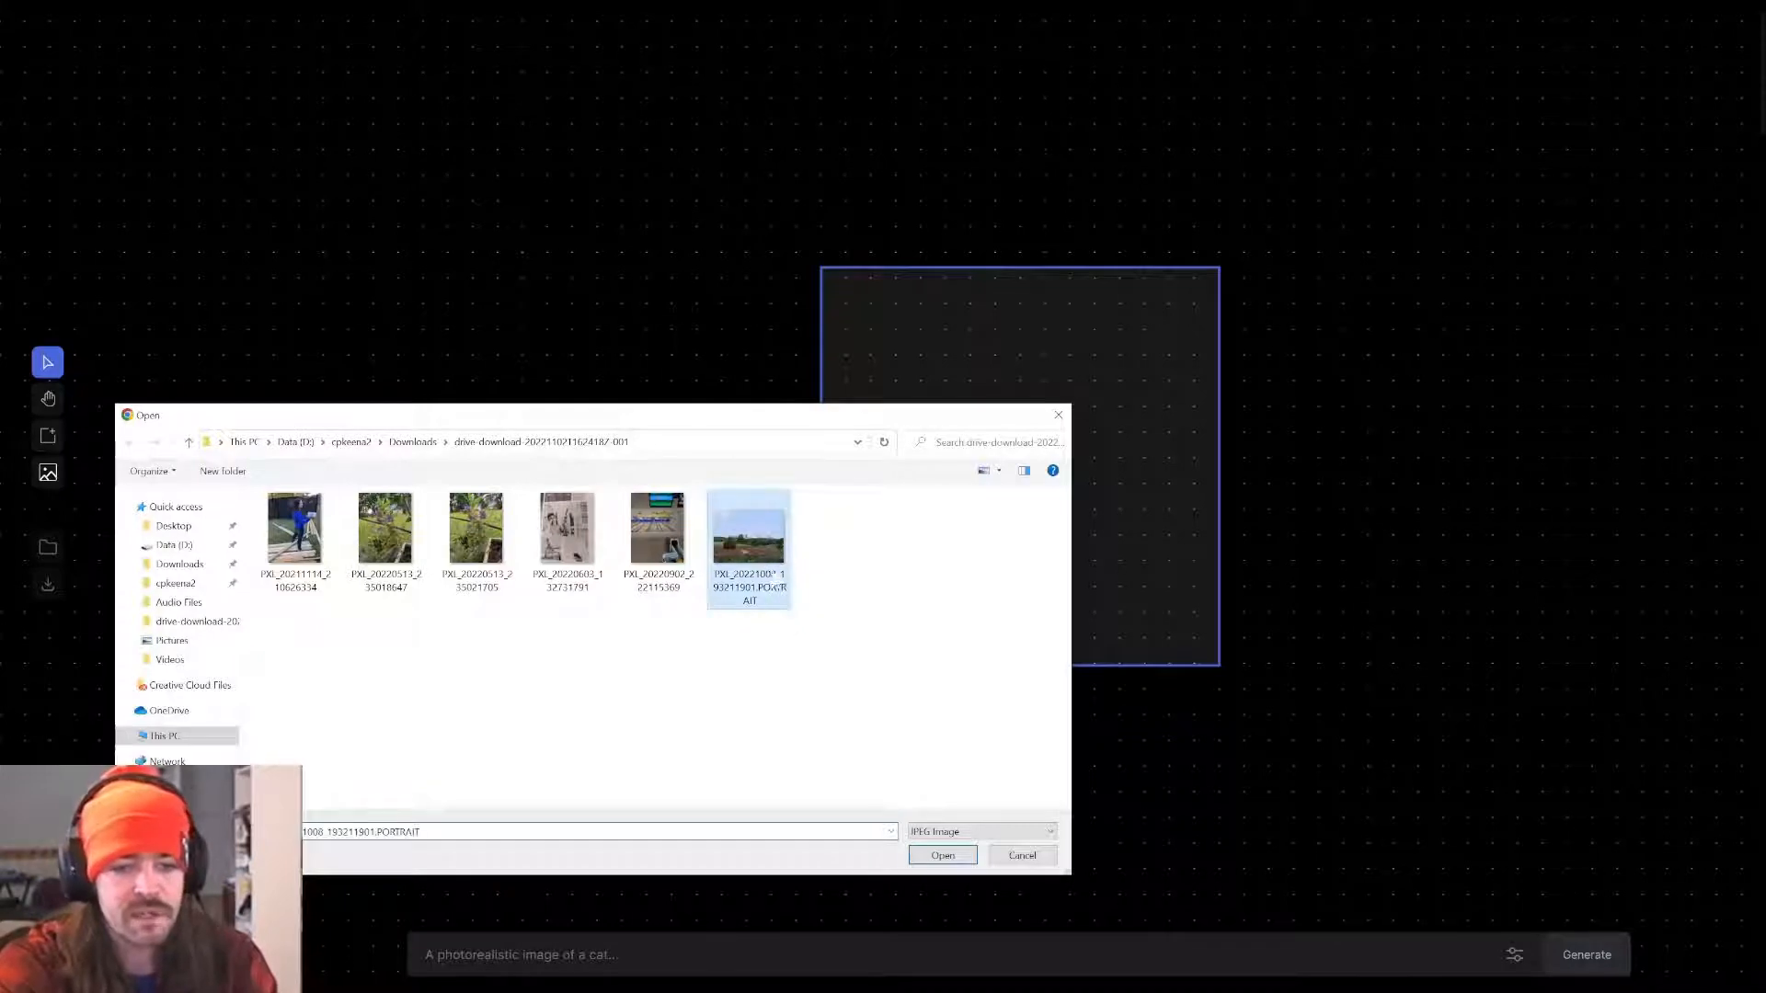
pyautogui.click(943, 856)
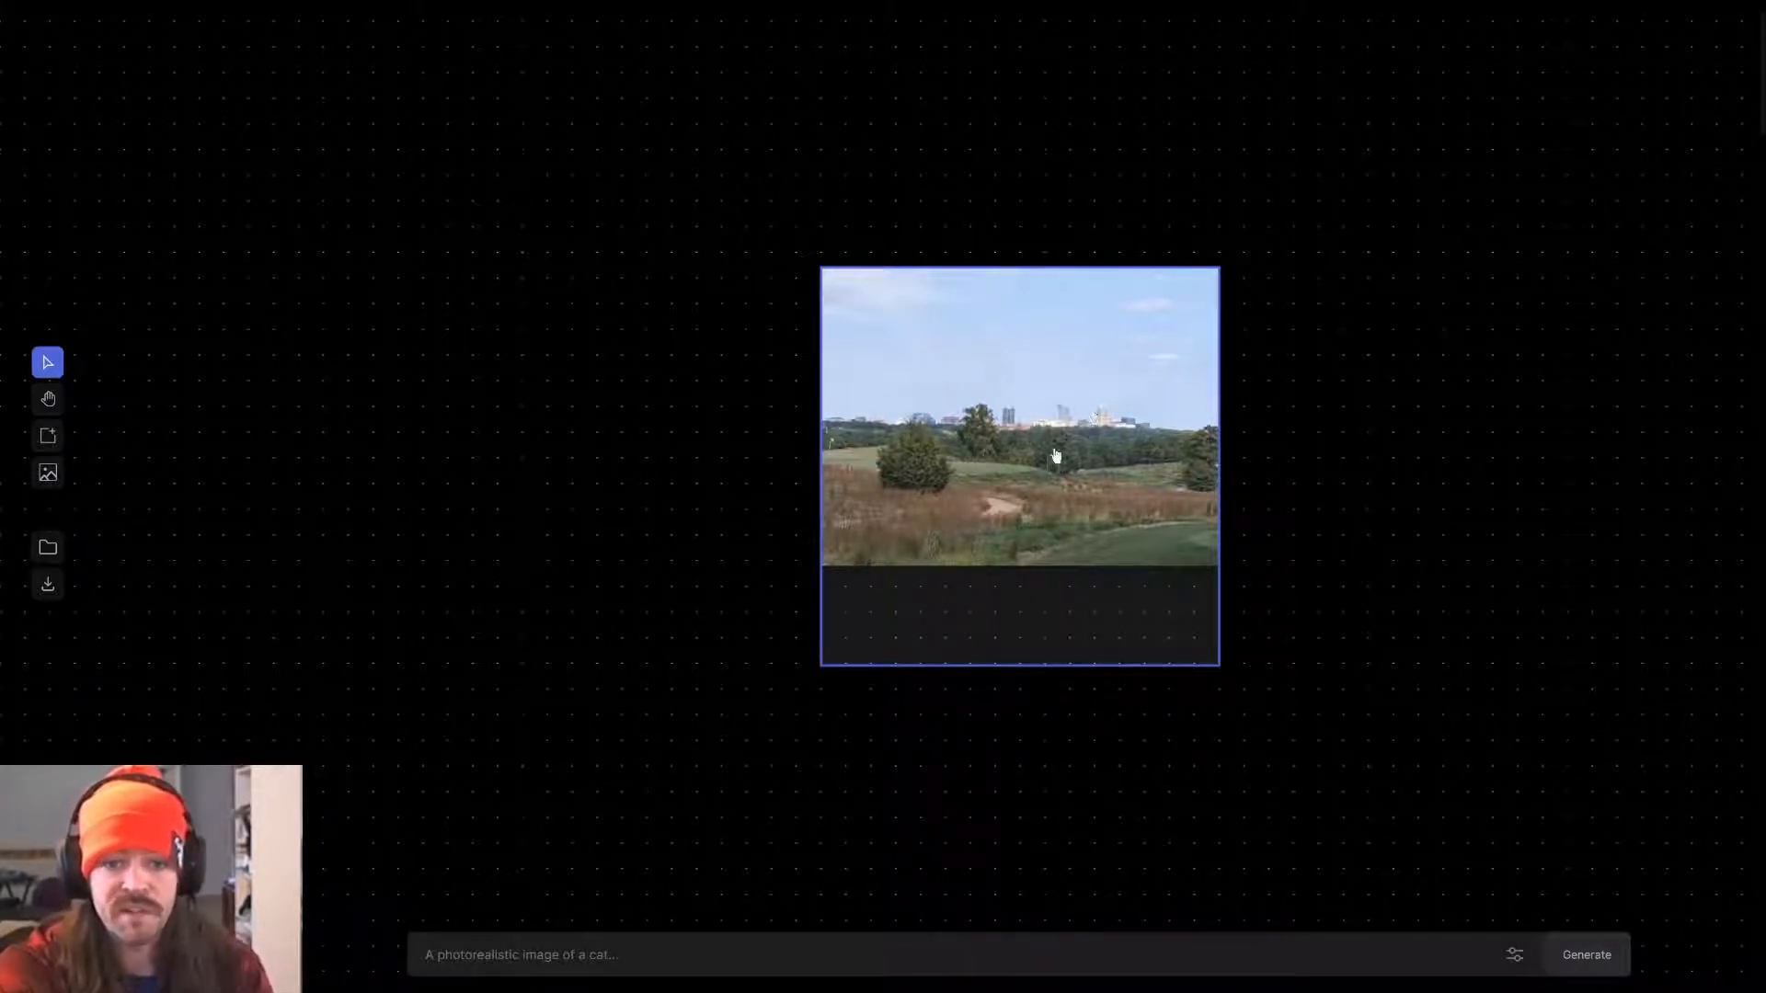
# Position the generation frame over the photo's left edge and generate an extension with the prompt "north carolina skyline in fall".
pyautogui.moveTo(1052, 457); pyautogui.dragTo(755, 405)
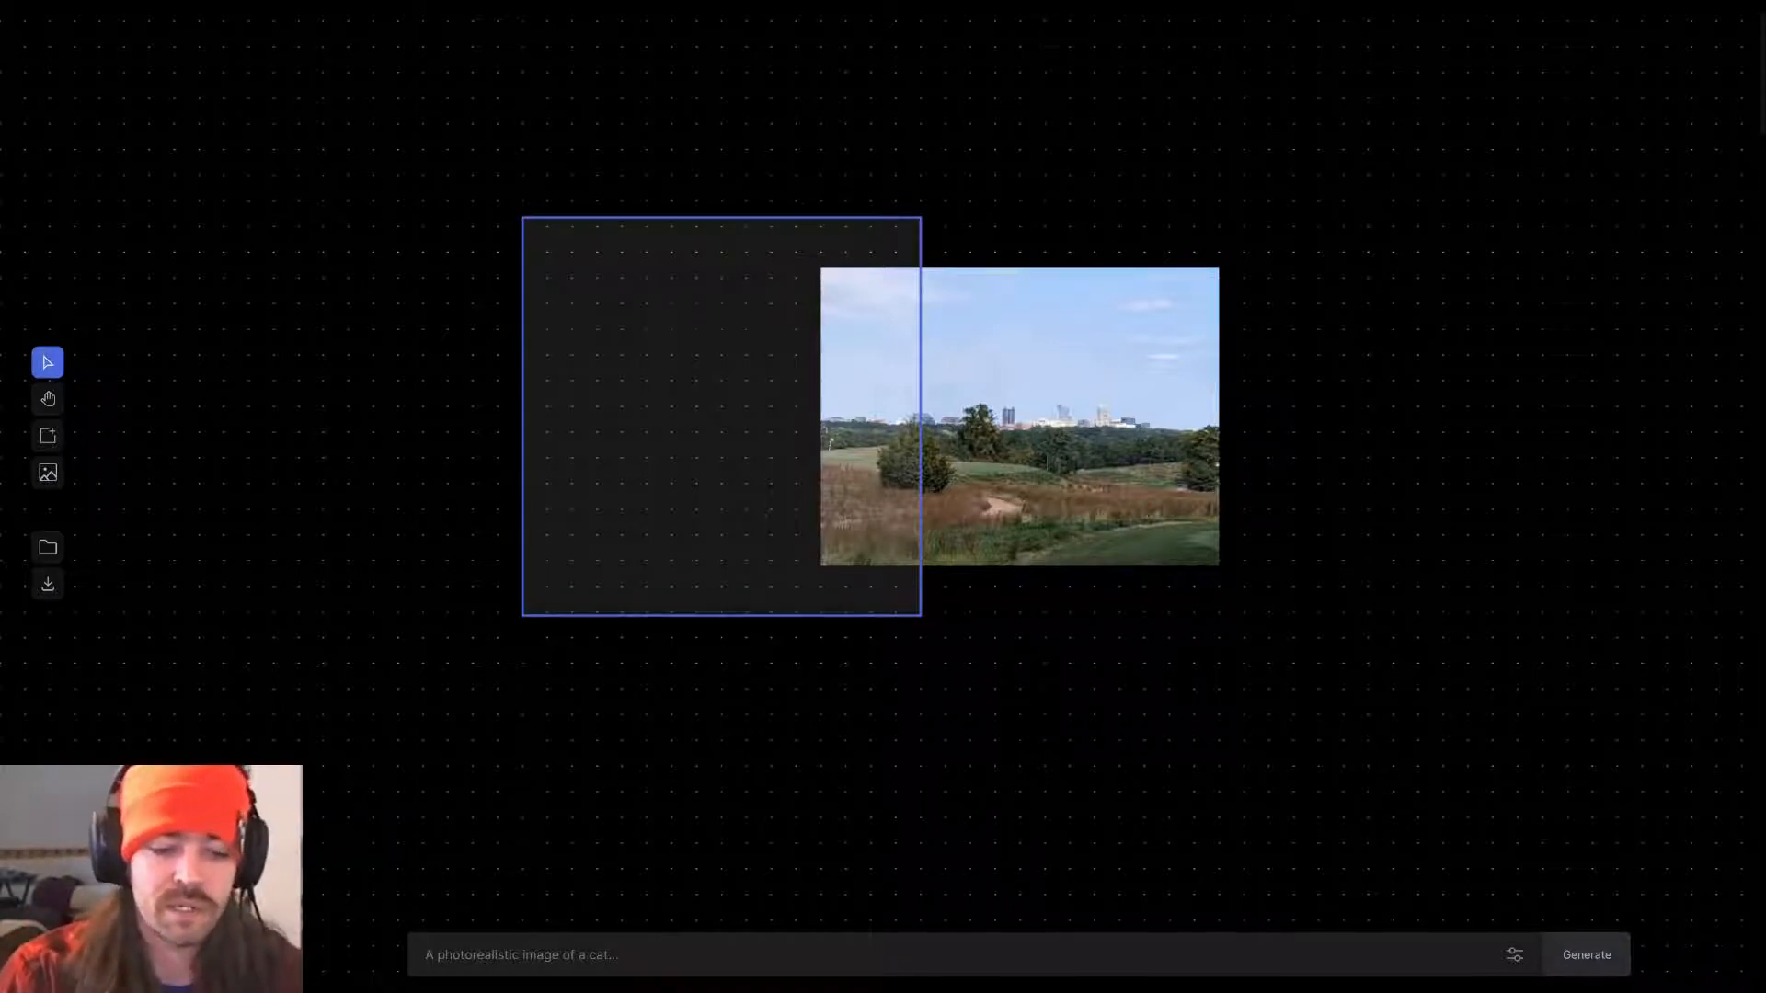
pyautogui.write('nort')
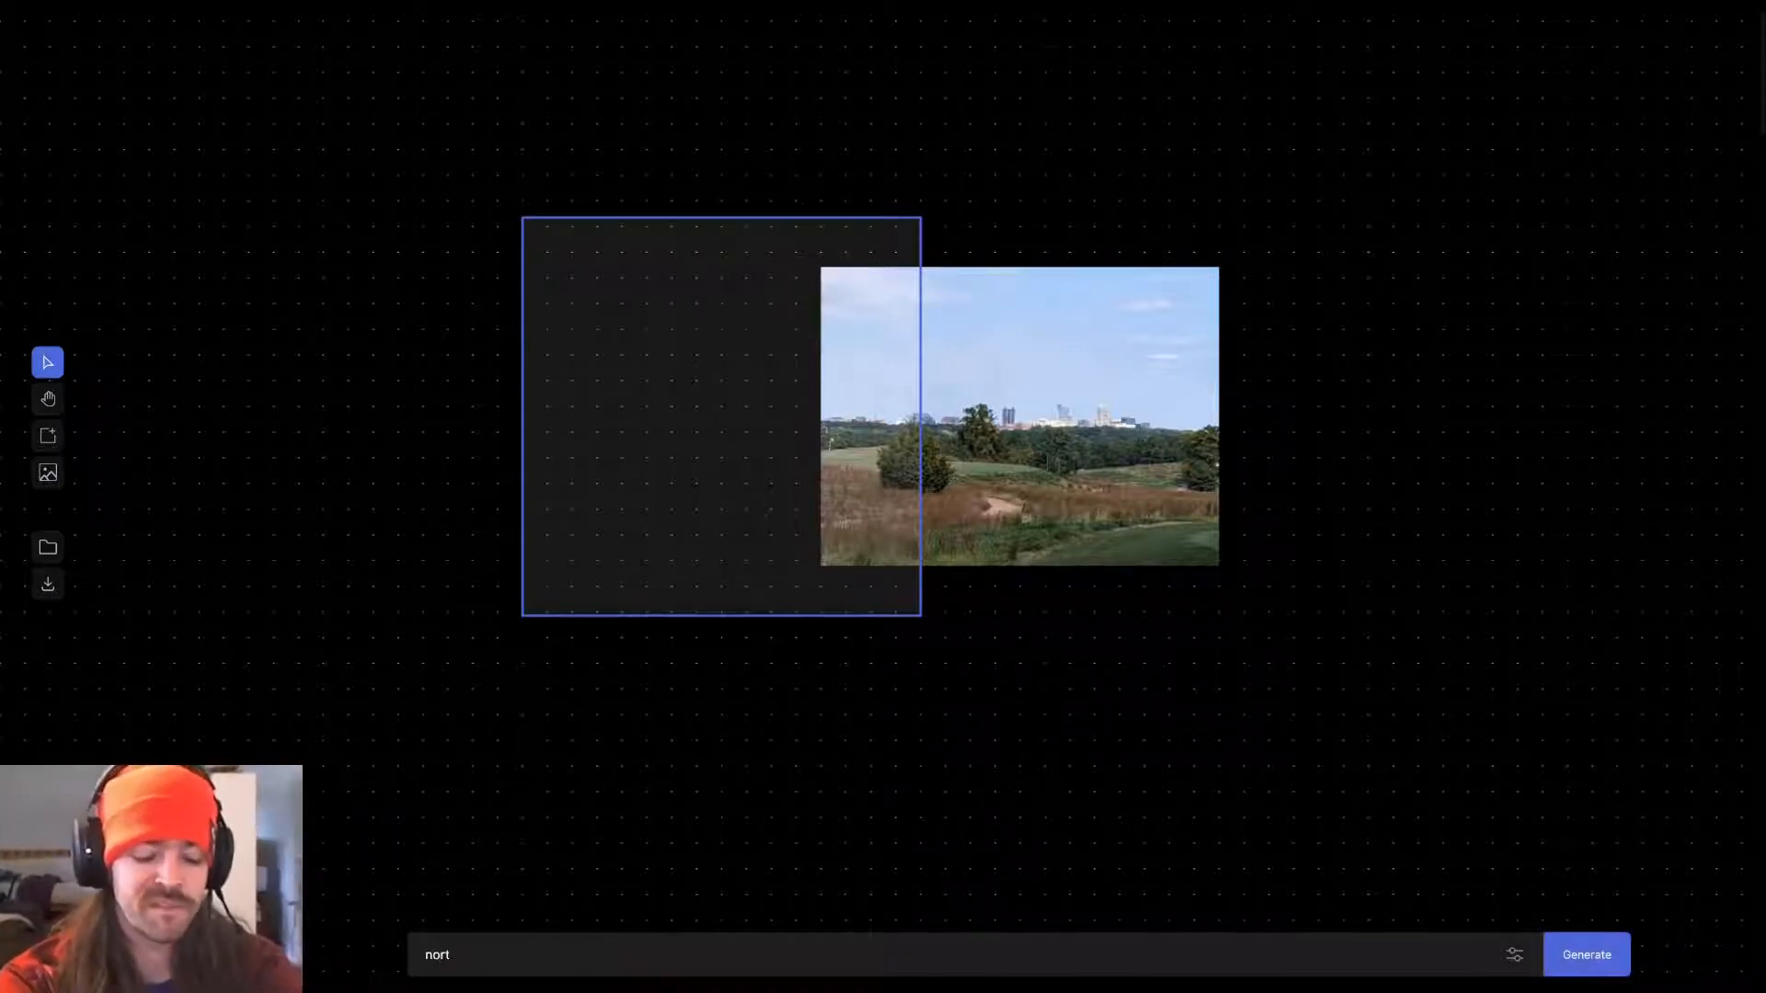
pyautogui.write('h carolina ')
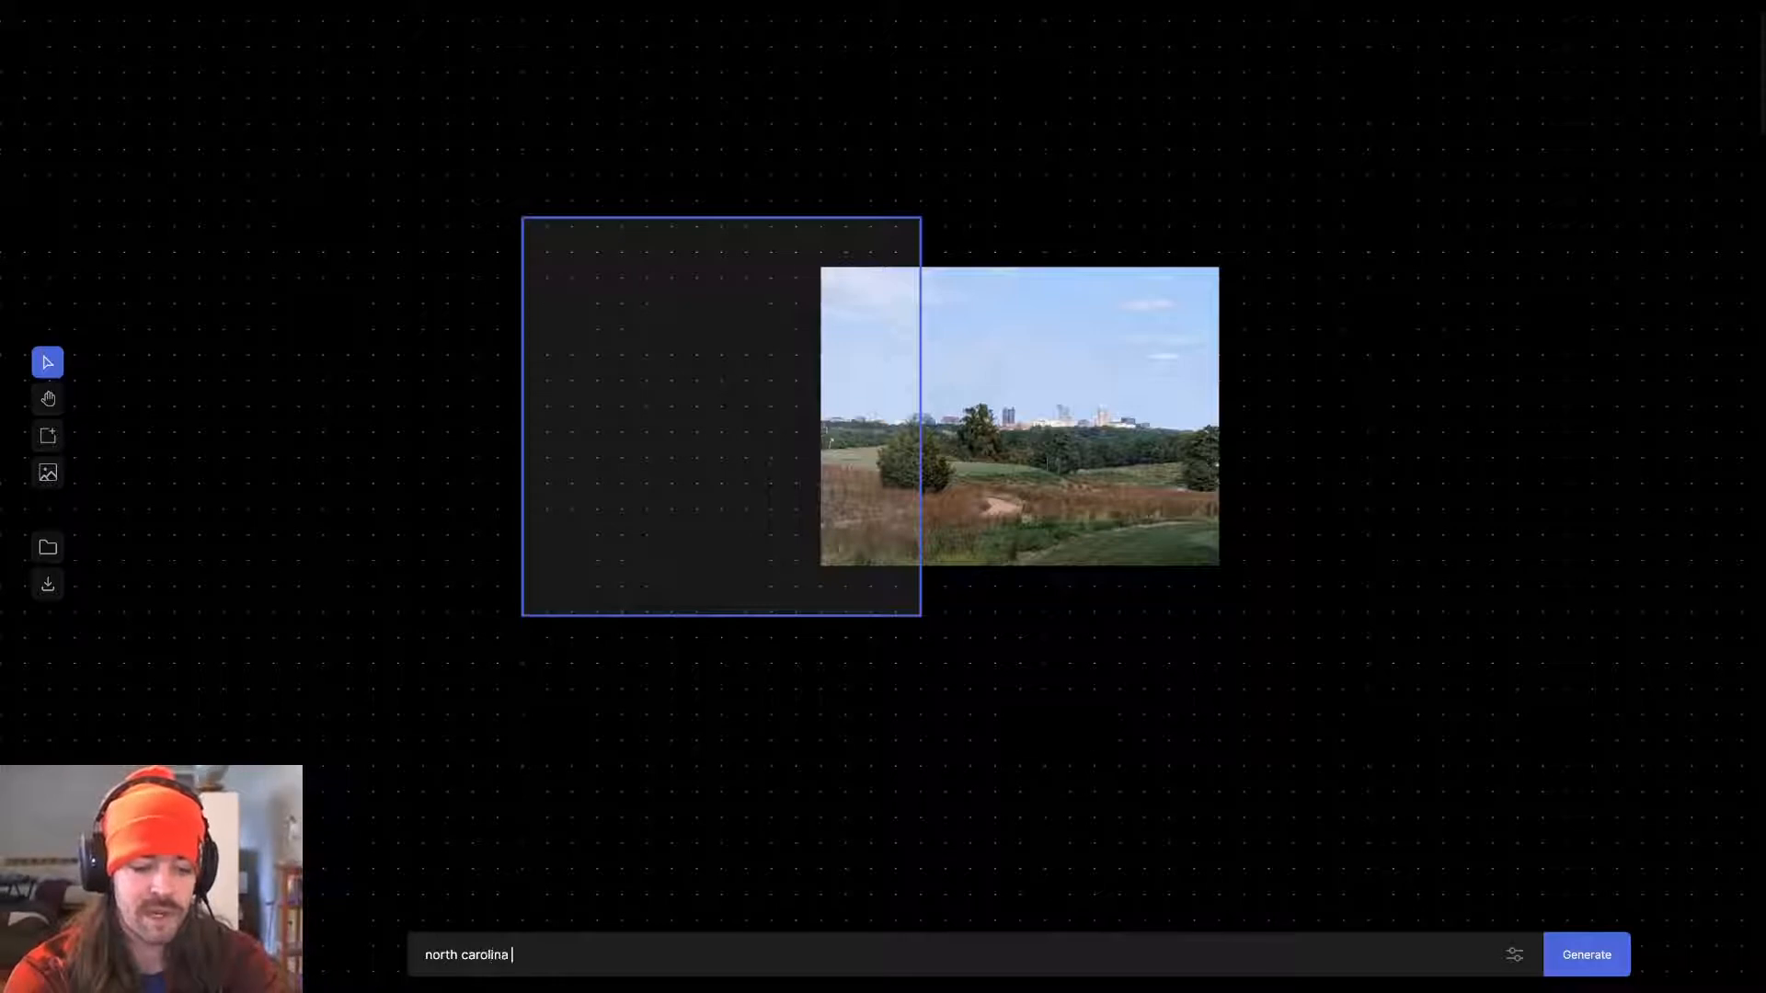
pyautogui.write('skyline in fall')
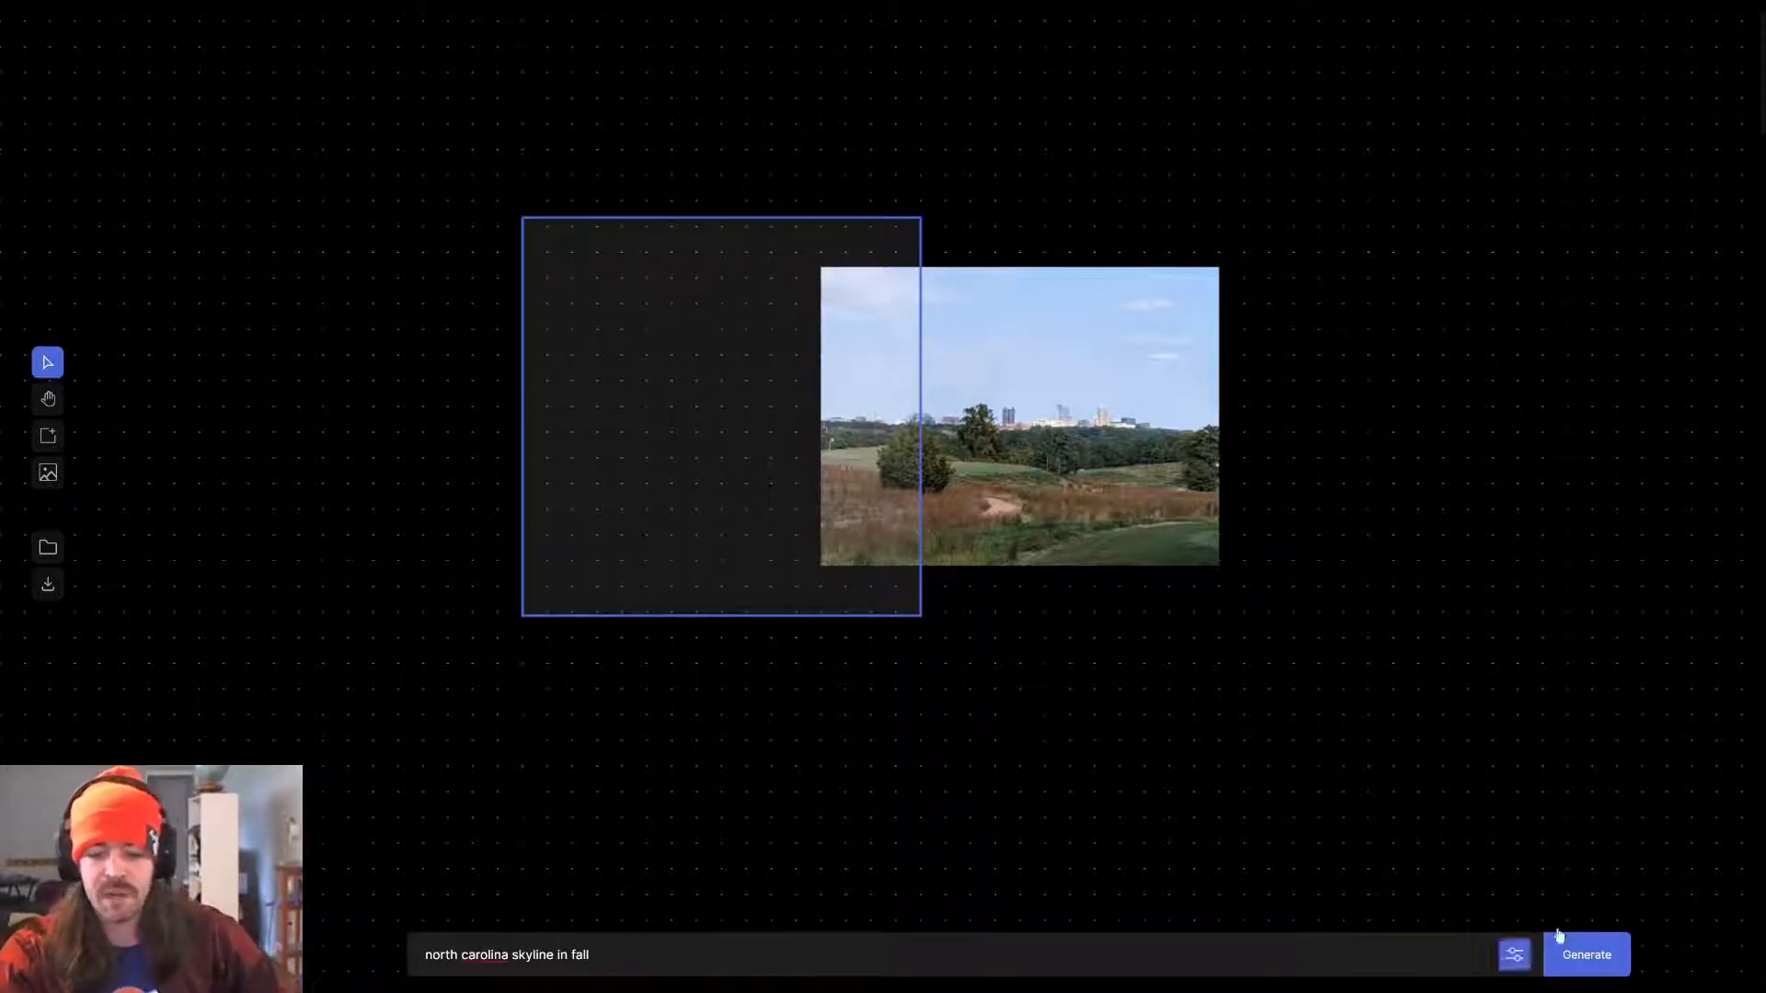
pyautogui.click(1508, 961)
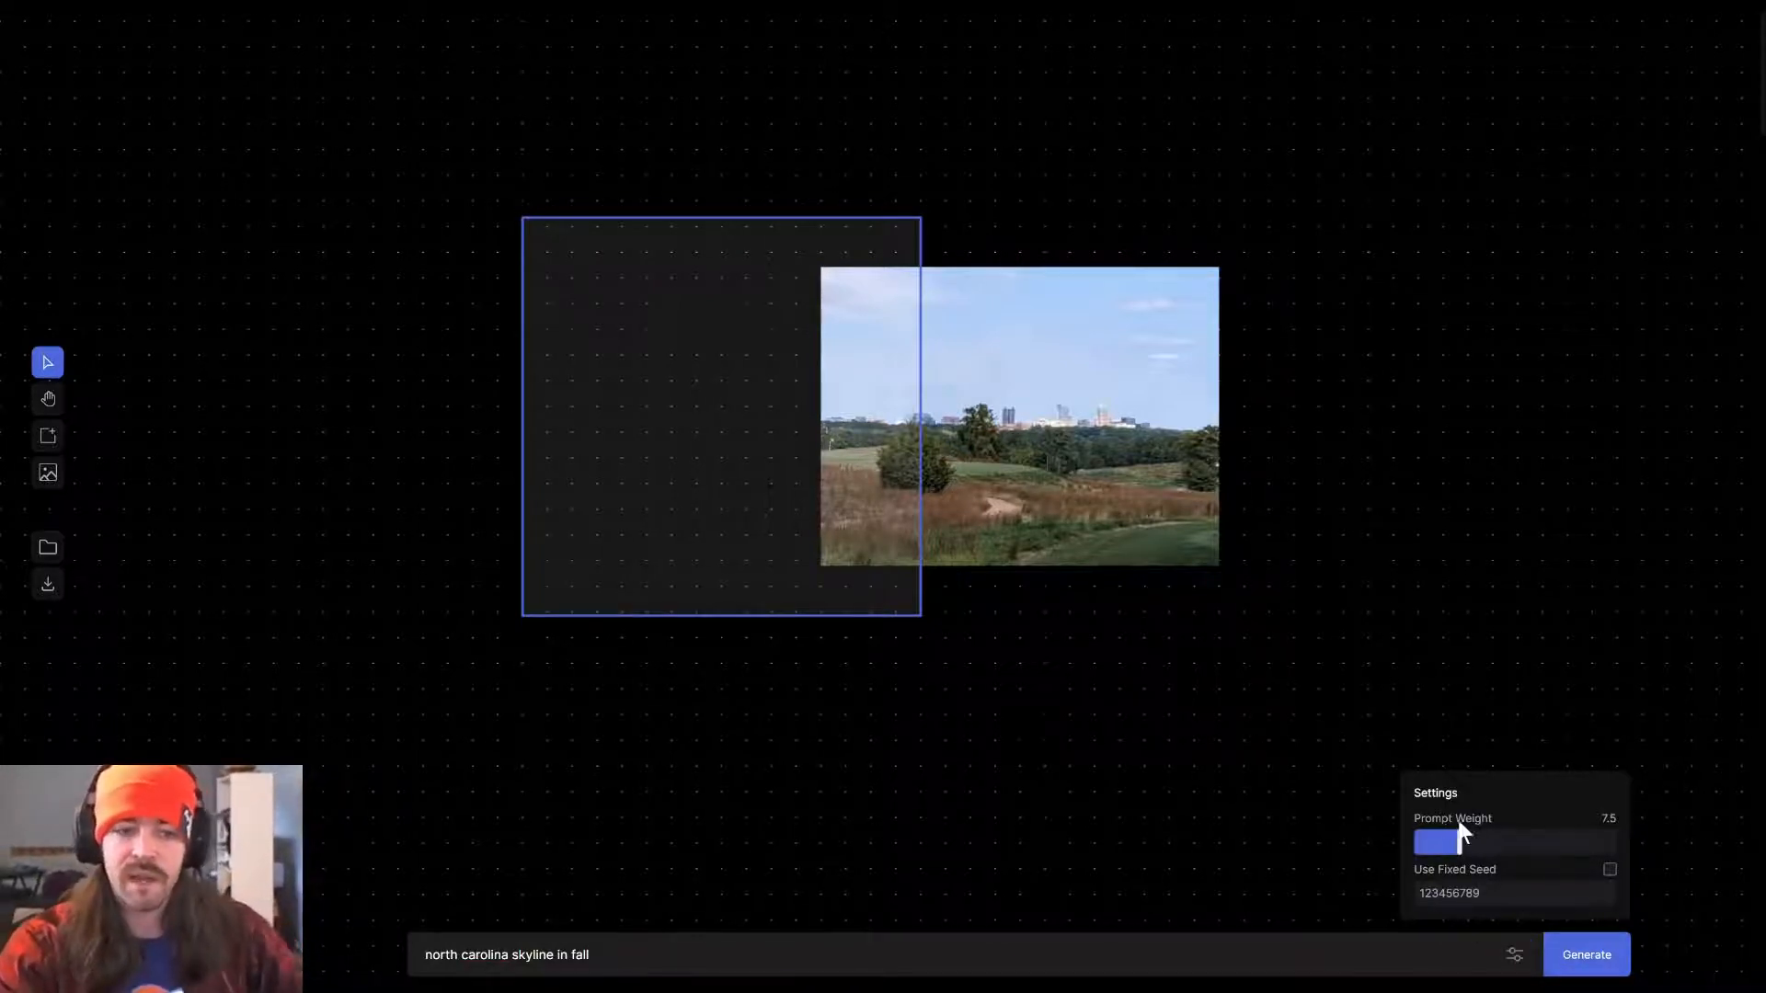
pyautogui.click(1608, 958)
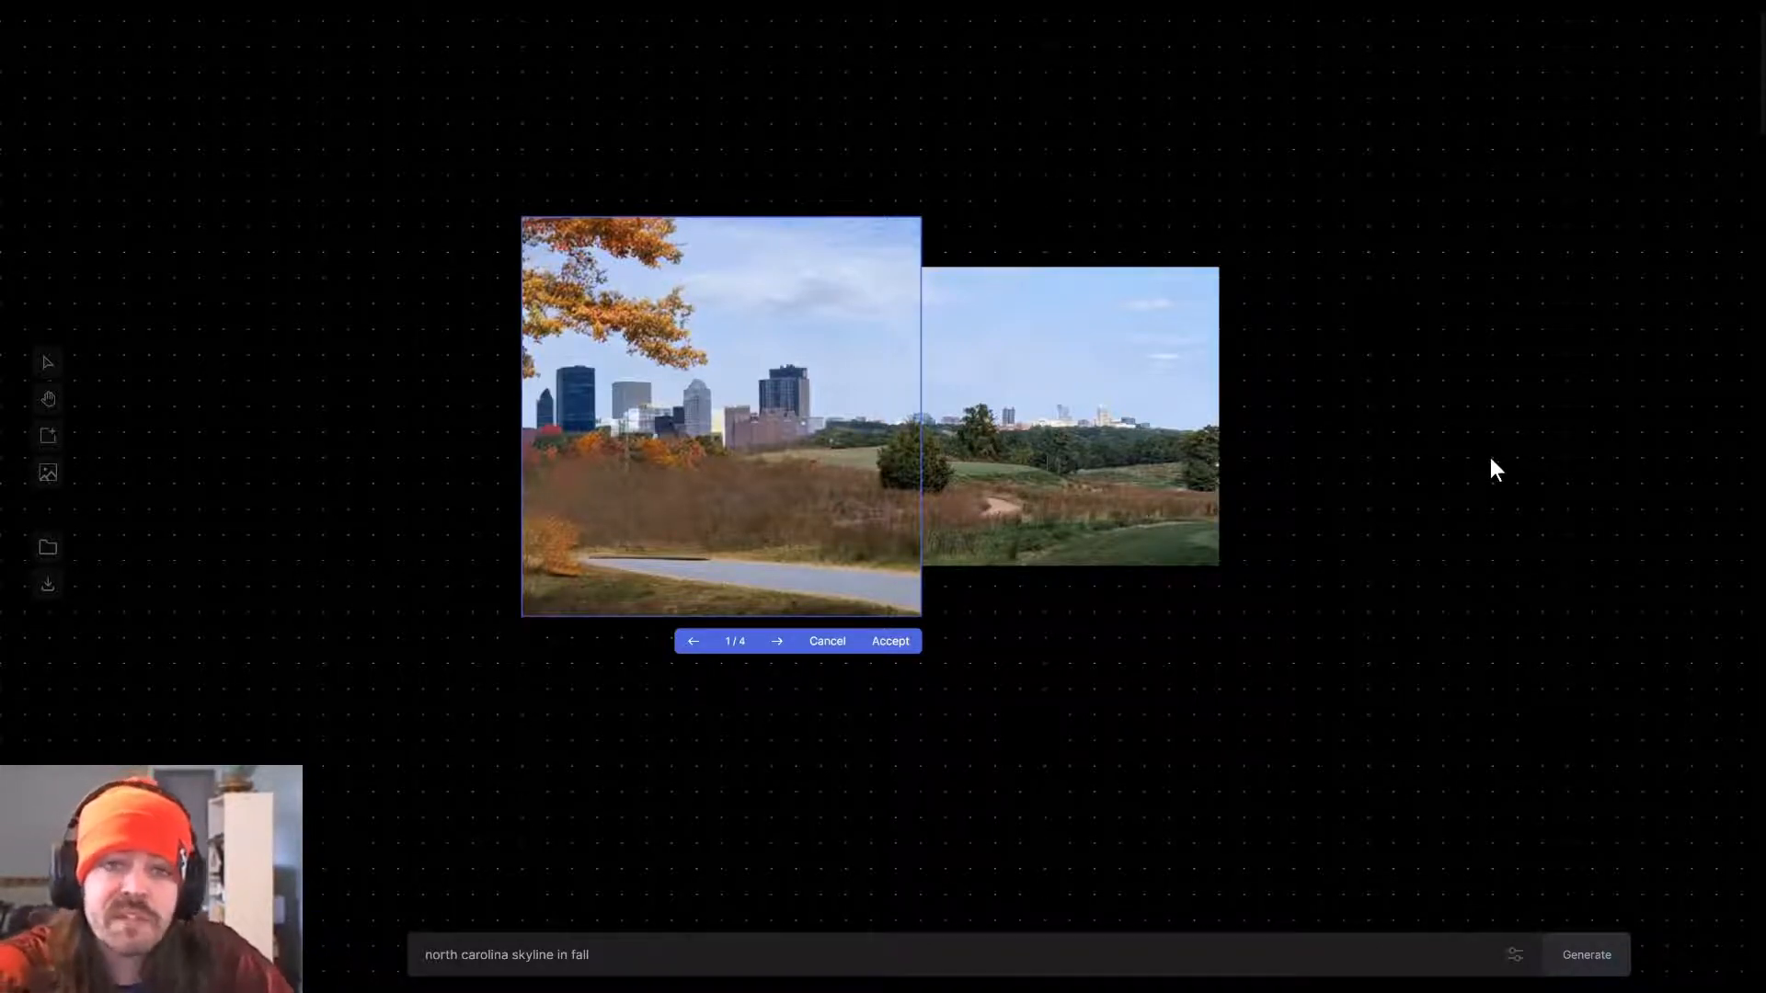
# Browse the generated variations for the left extension and accept the fourth one.
pyautogui.click(775, 644)
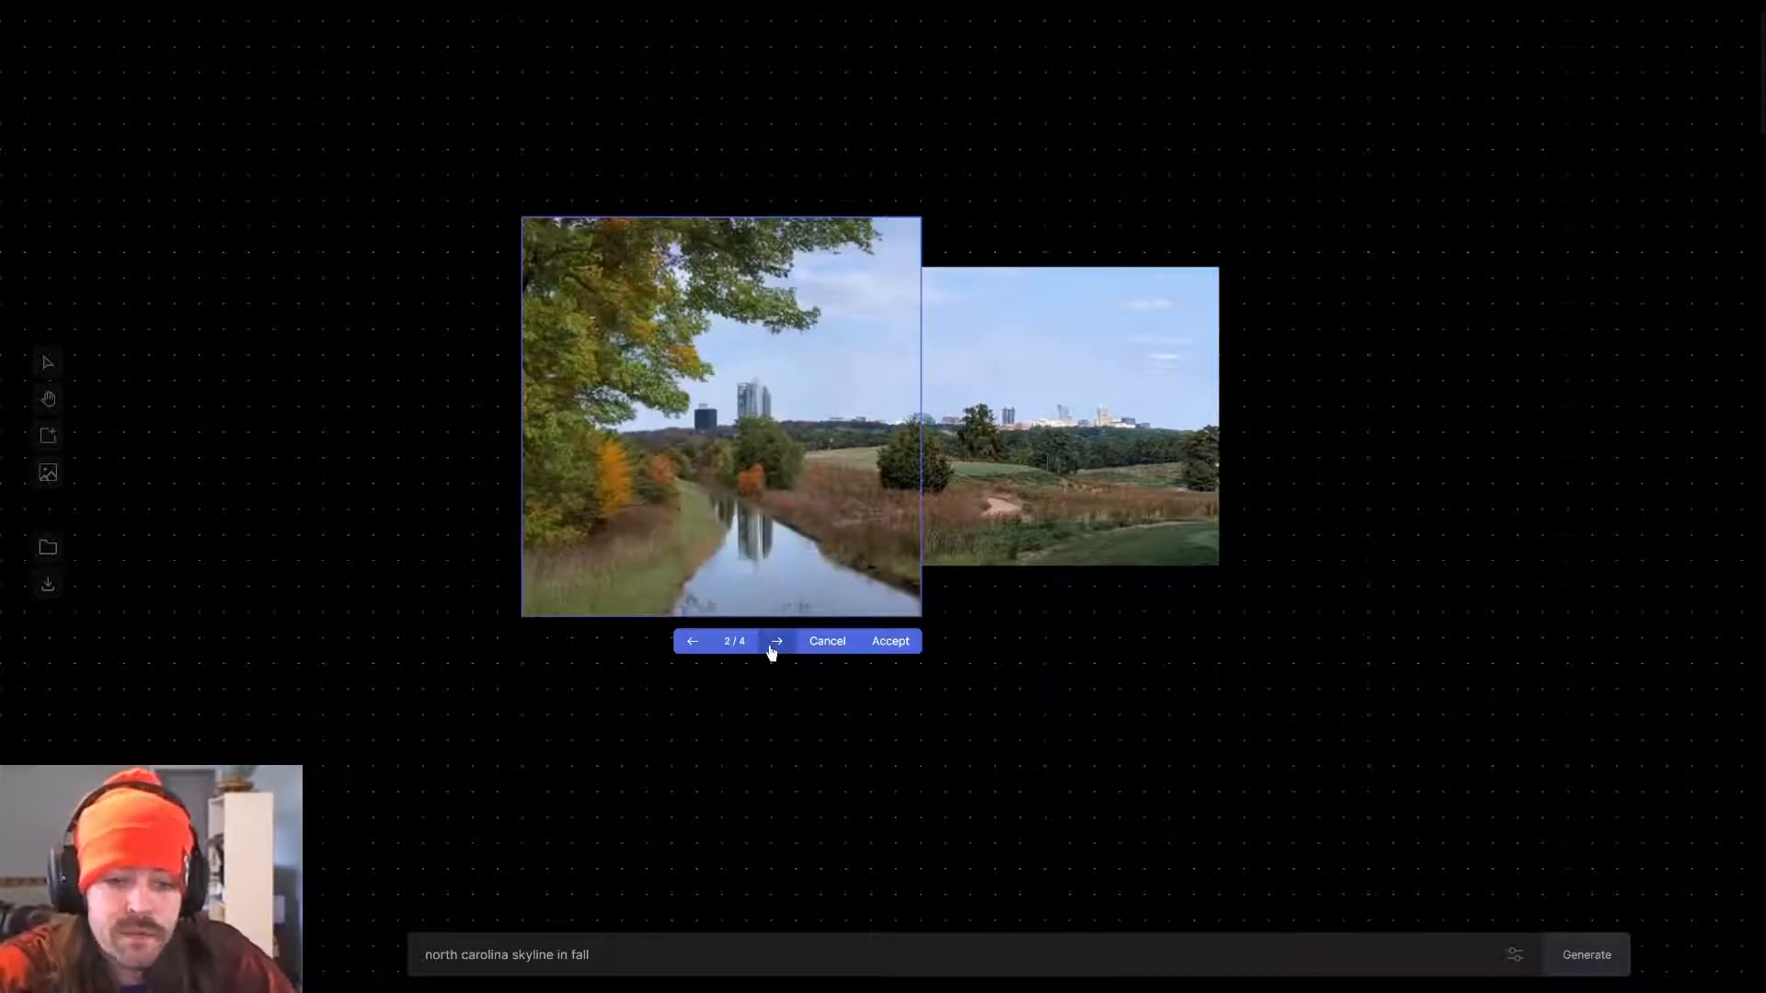
pyautogui.click(772, 648)
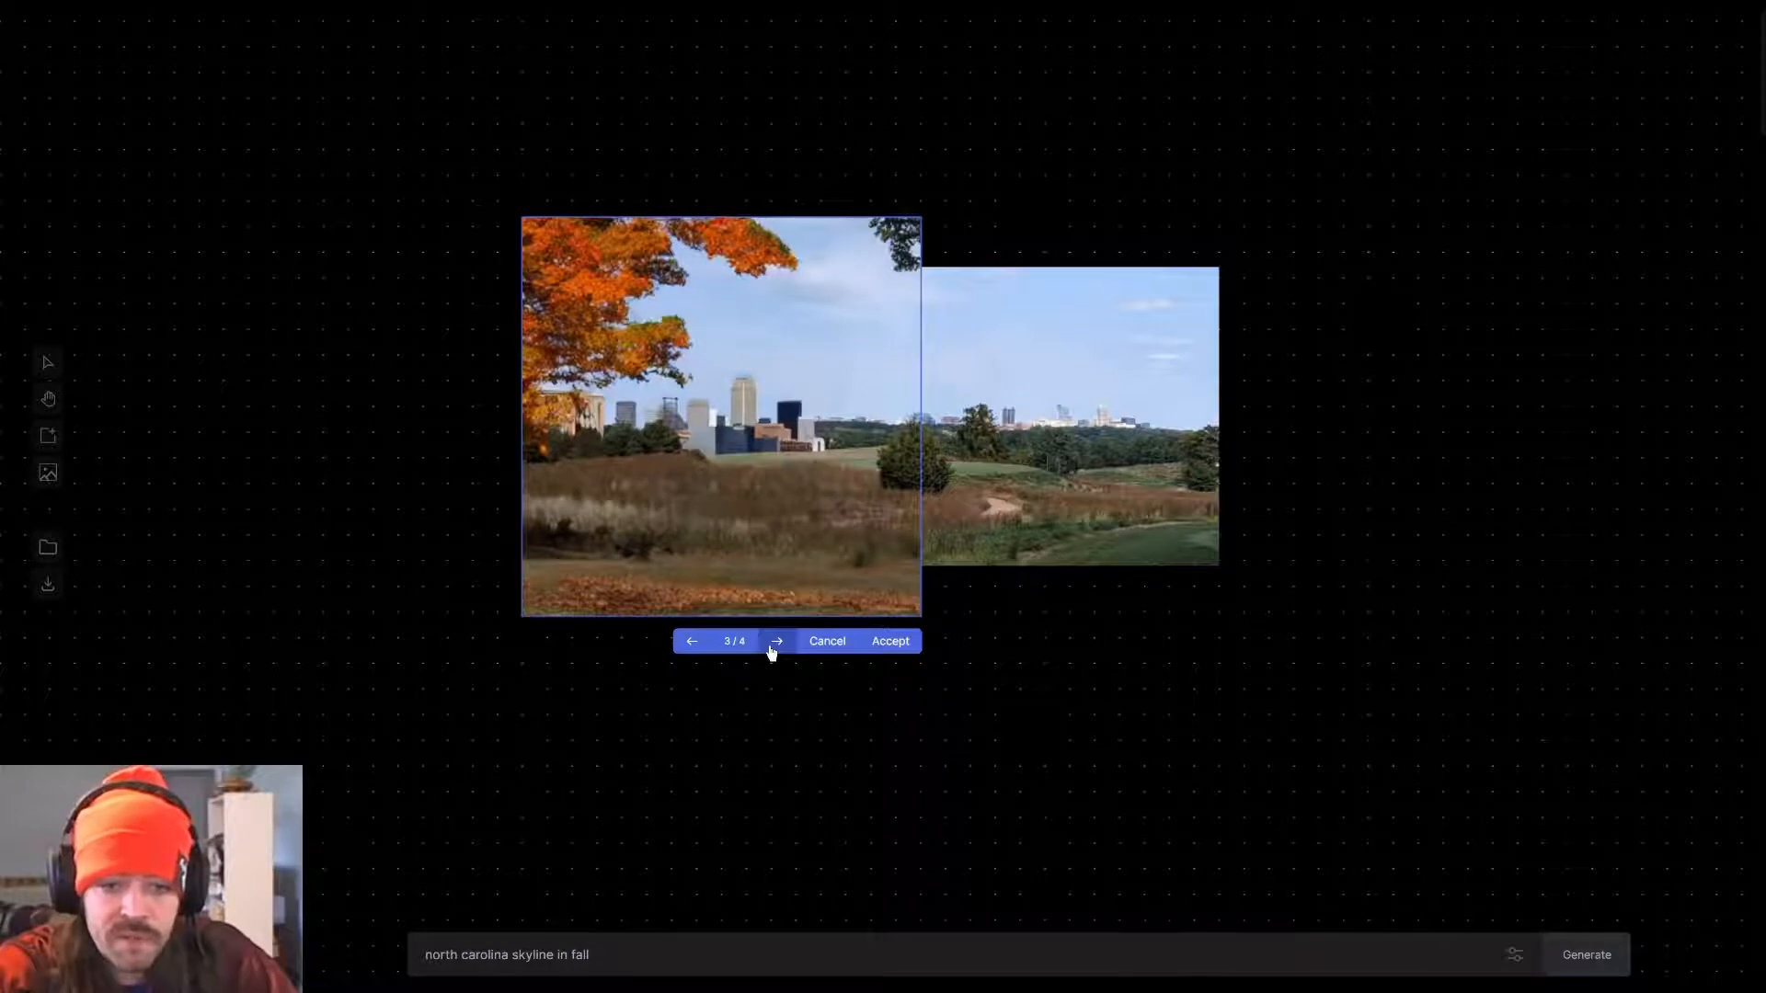
pyautogui.click(772, 648)
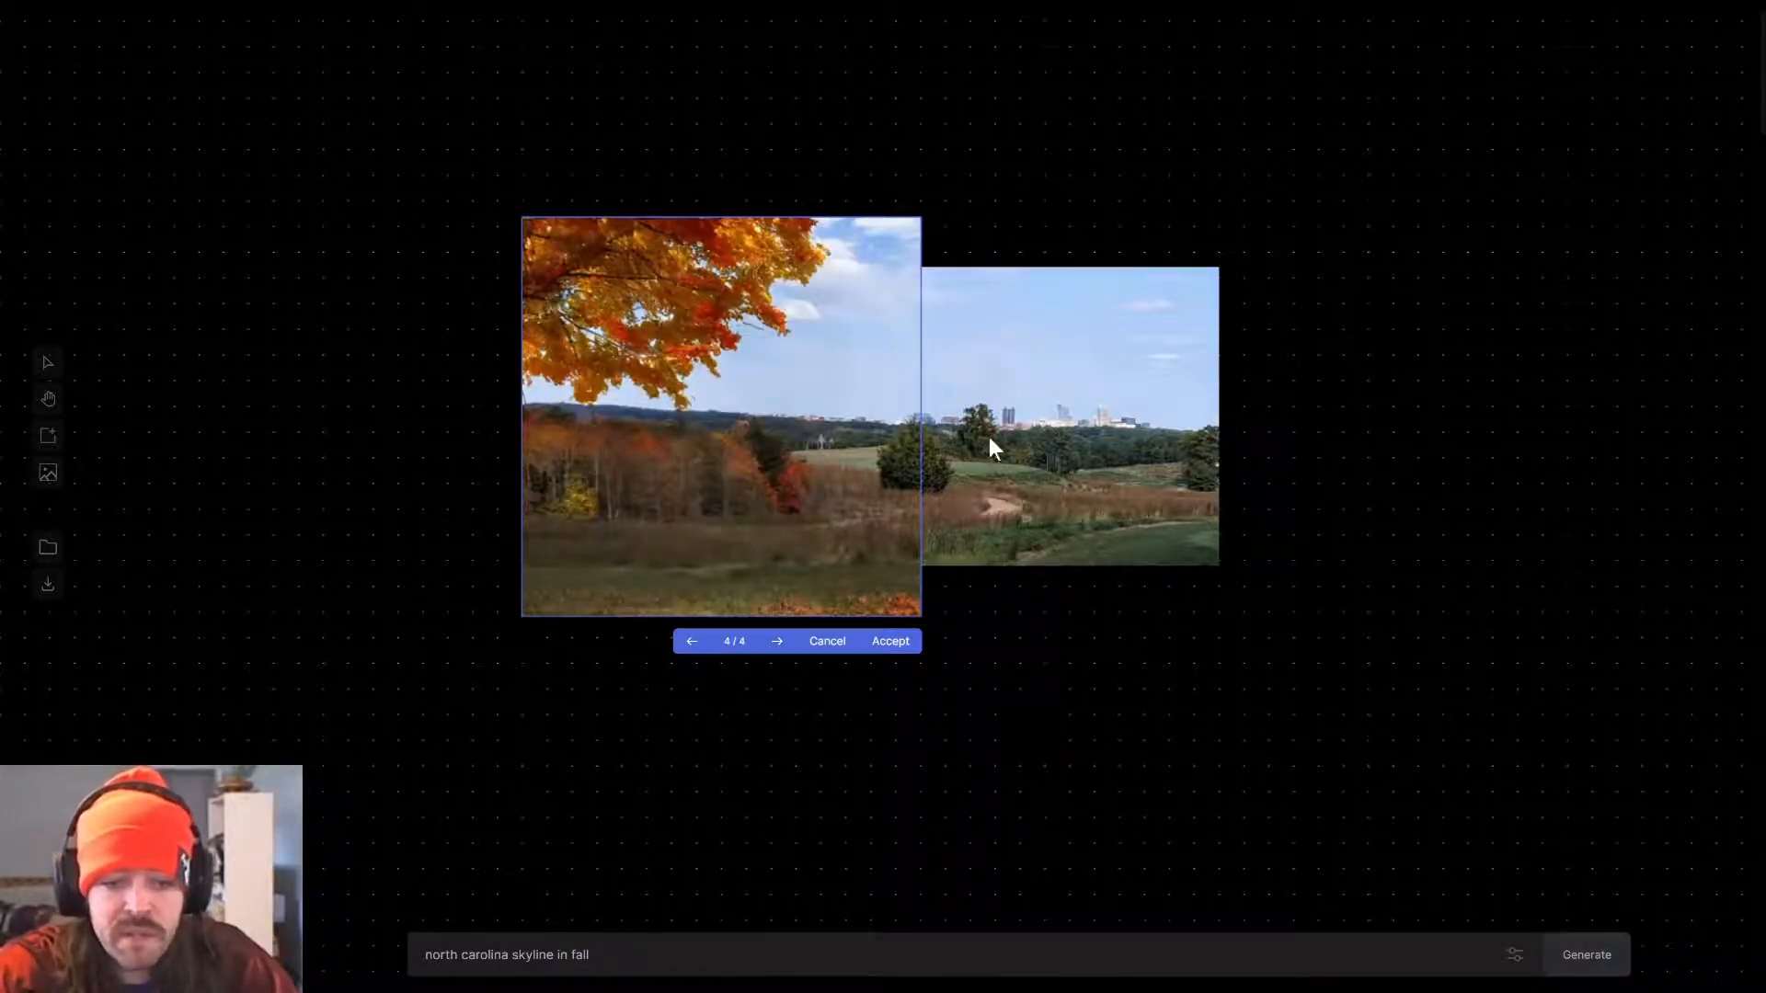
pyautogui.click(892, 644)
# Reposition the generation frame over the original photo's upper edge and generate an extension with the same prompt.
pyautogui.moveTo(798, 457); pyautogui.dragTo(1717, 580)
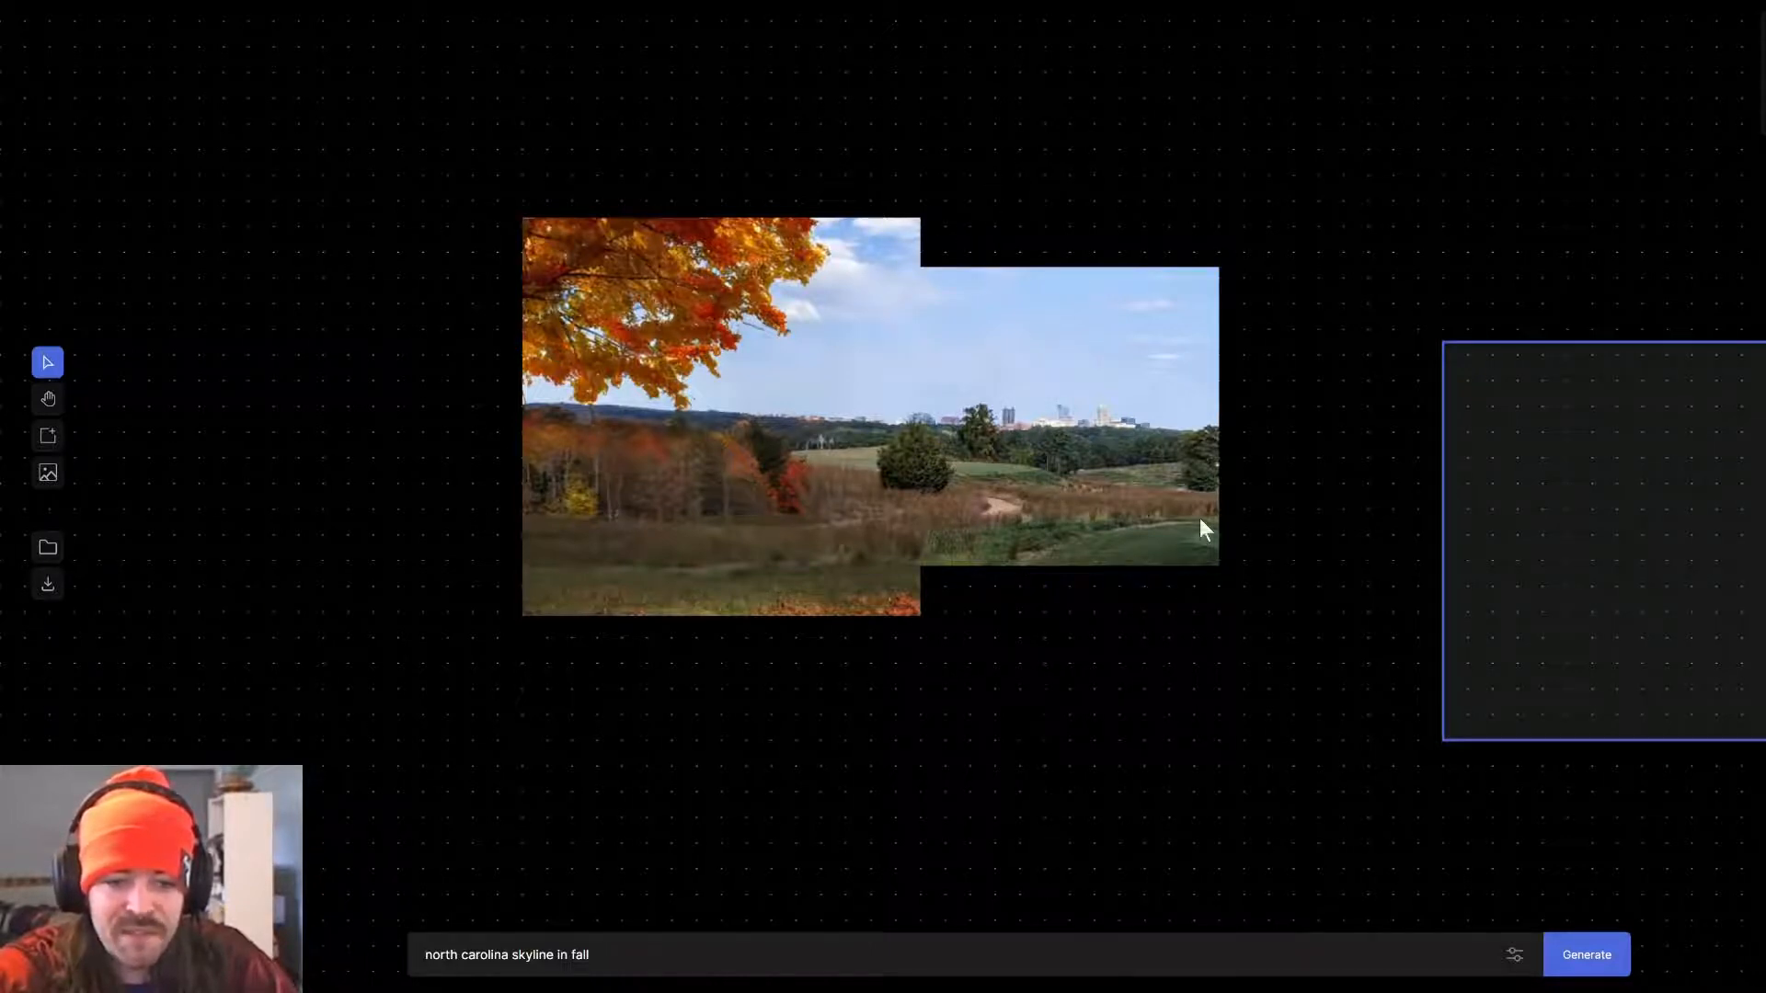
pyautogui.moveTo(1659, 561); pyautogui.dragTo(1092, 240)
pyautogui.click(1616, 958)
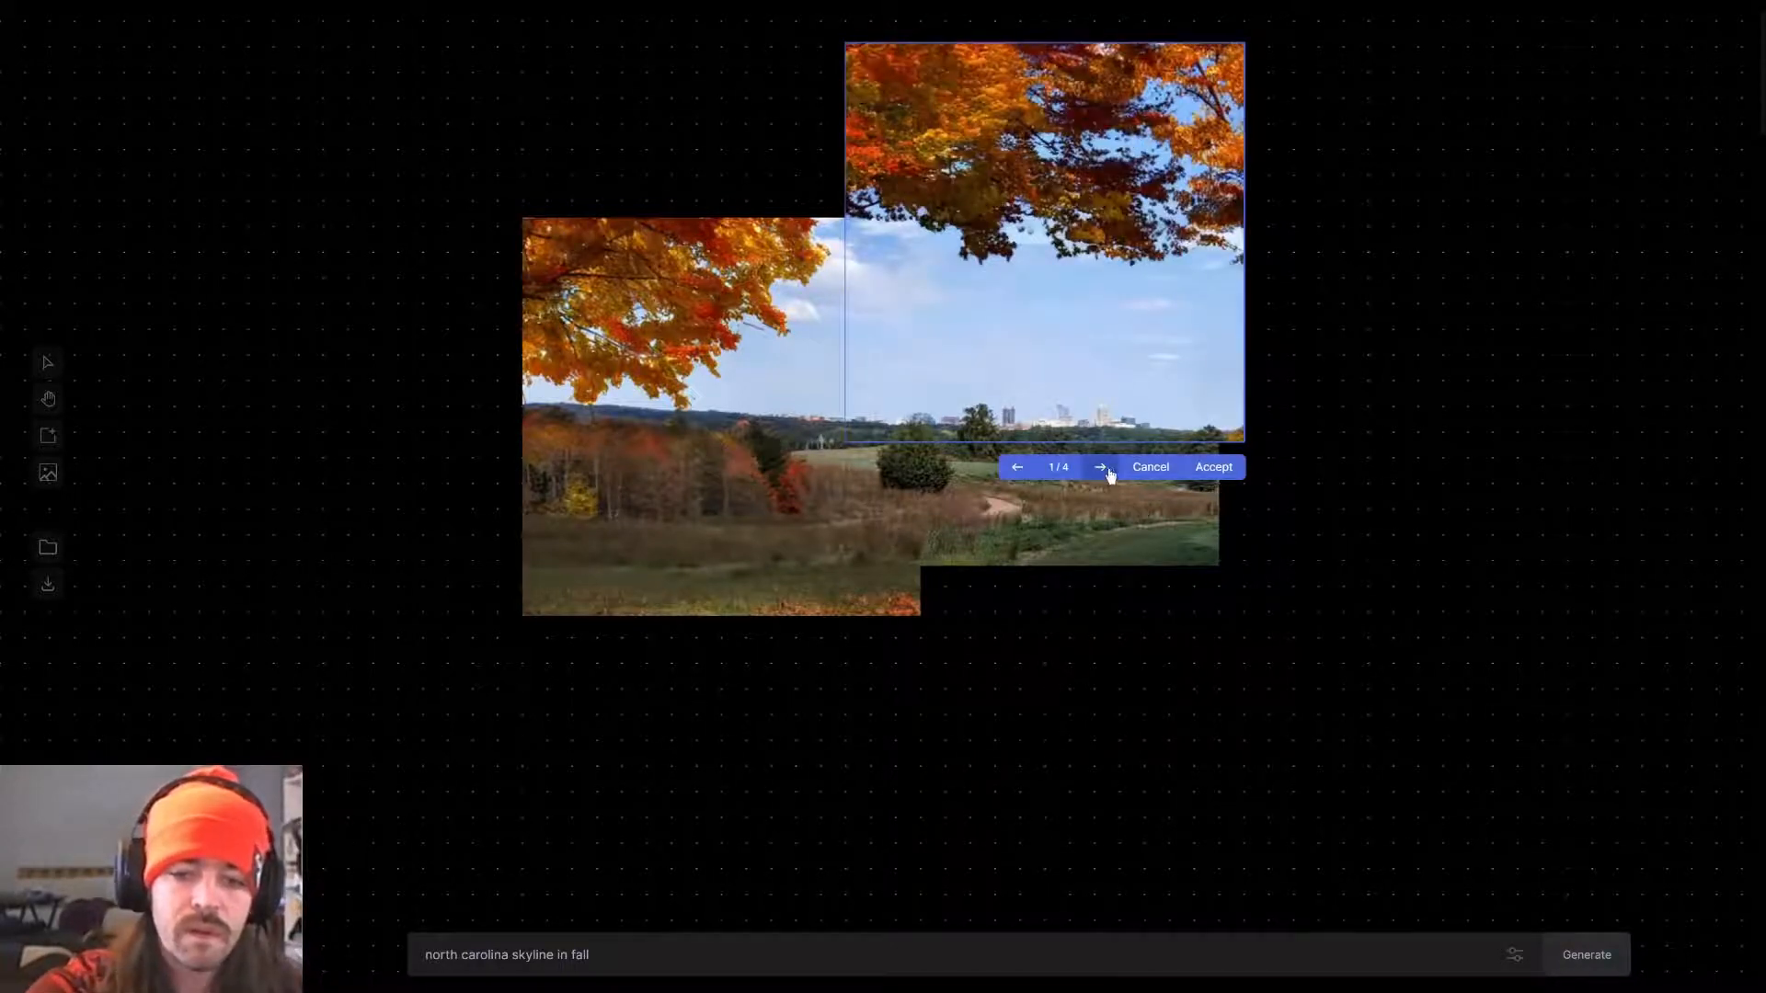
# Browse the variations for the upper extension and accept the fourth one.
pyautogui.click(1102, 468)
pyautogui.click(1101, 468)
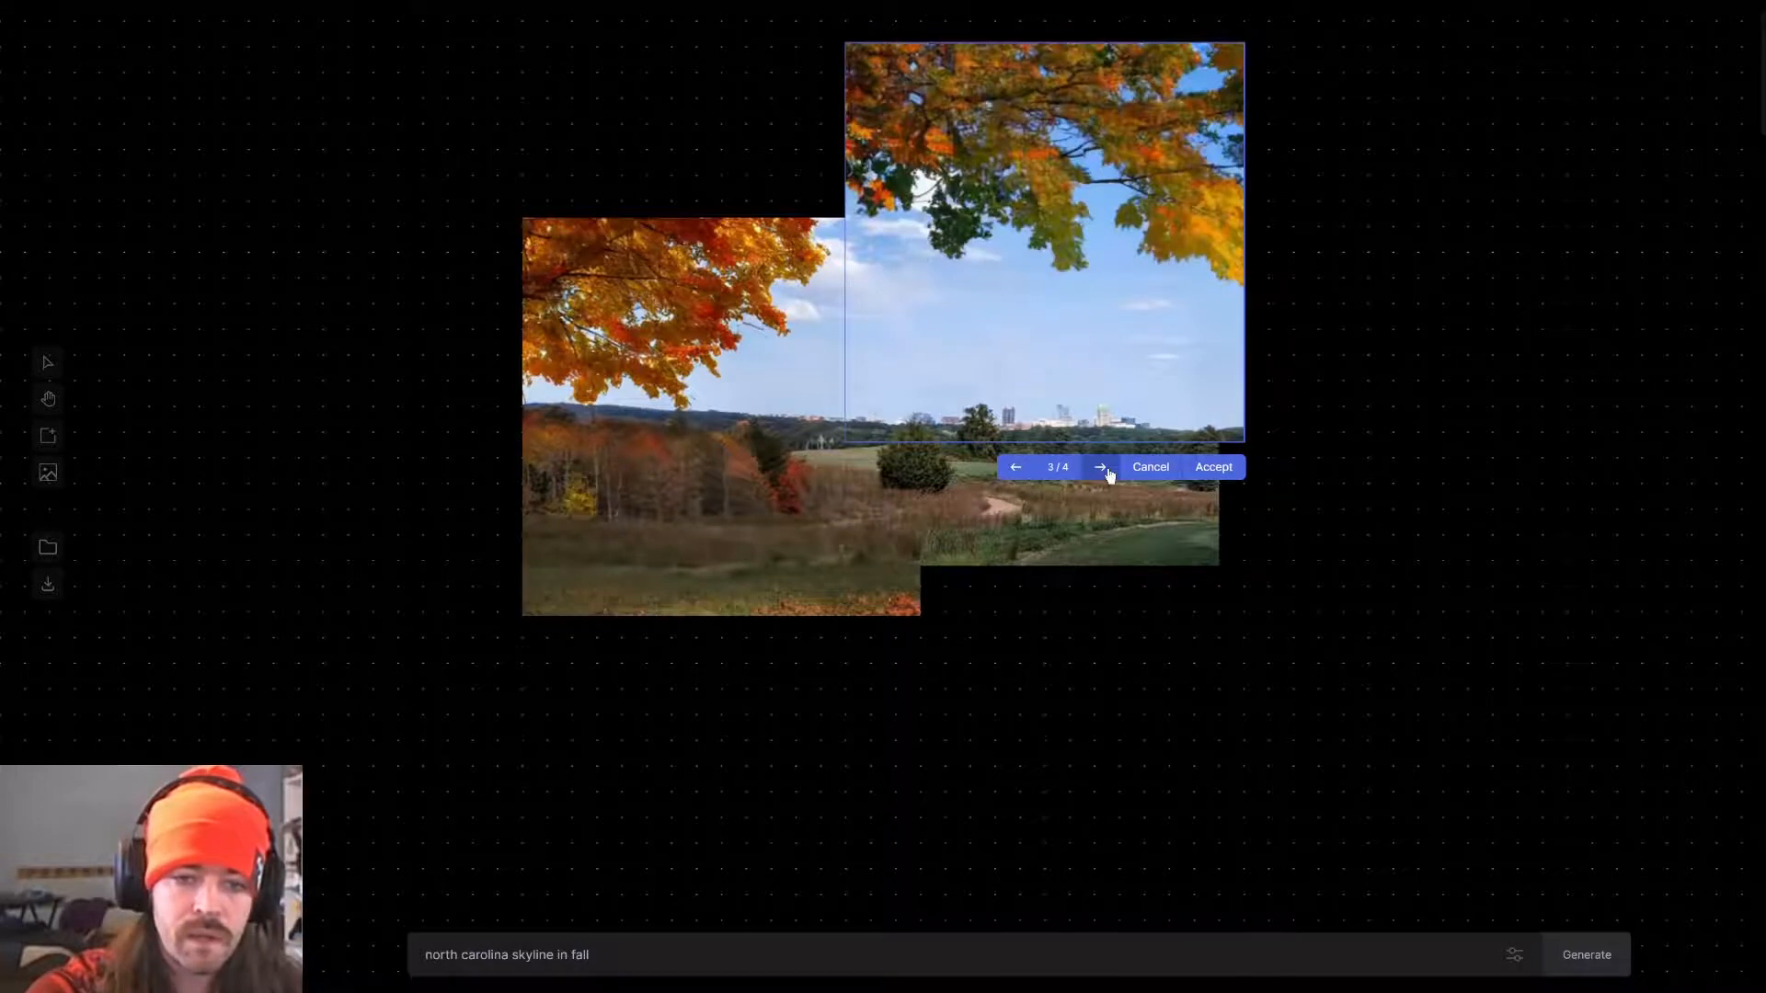
pyautogui.click(1102, 468)
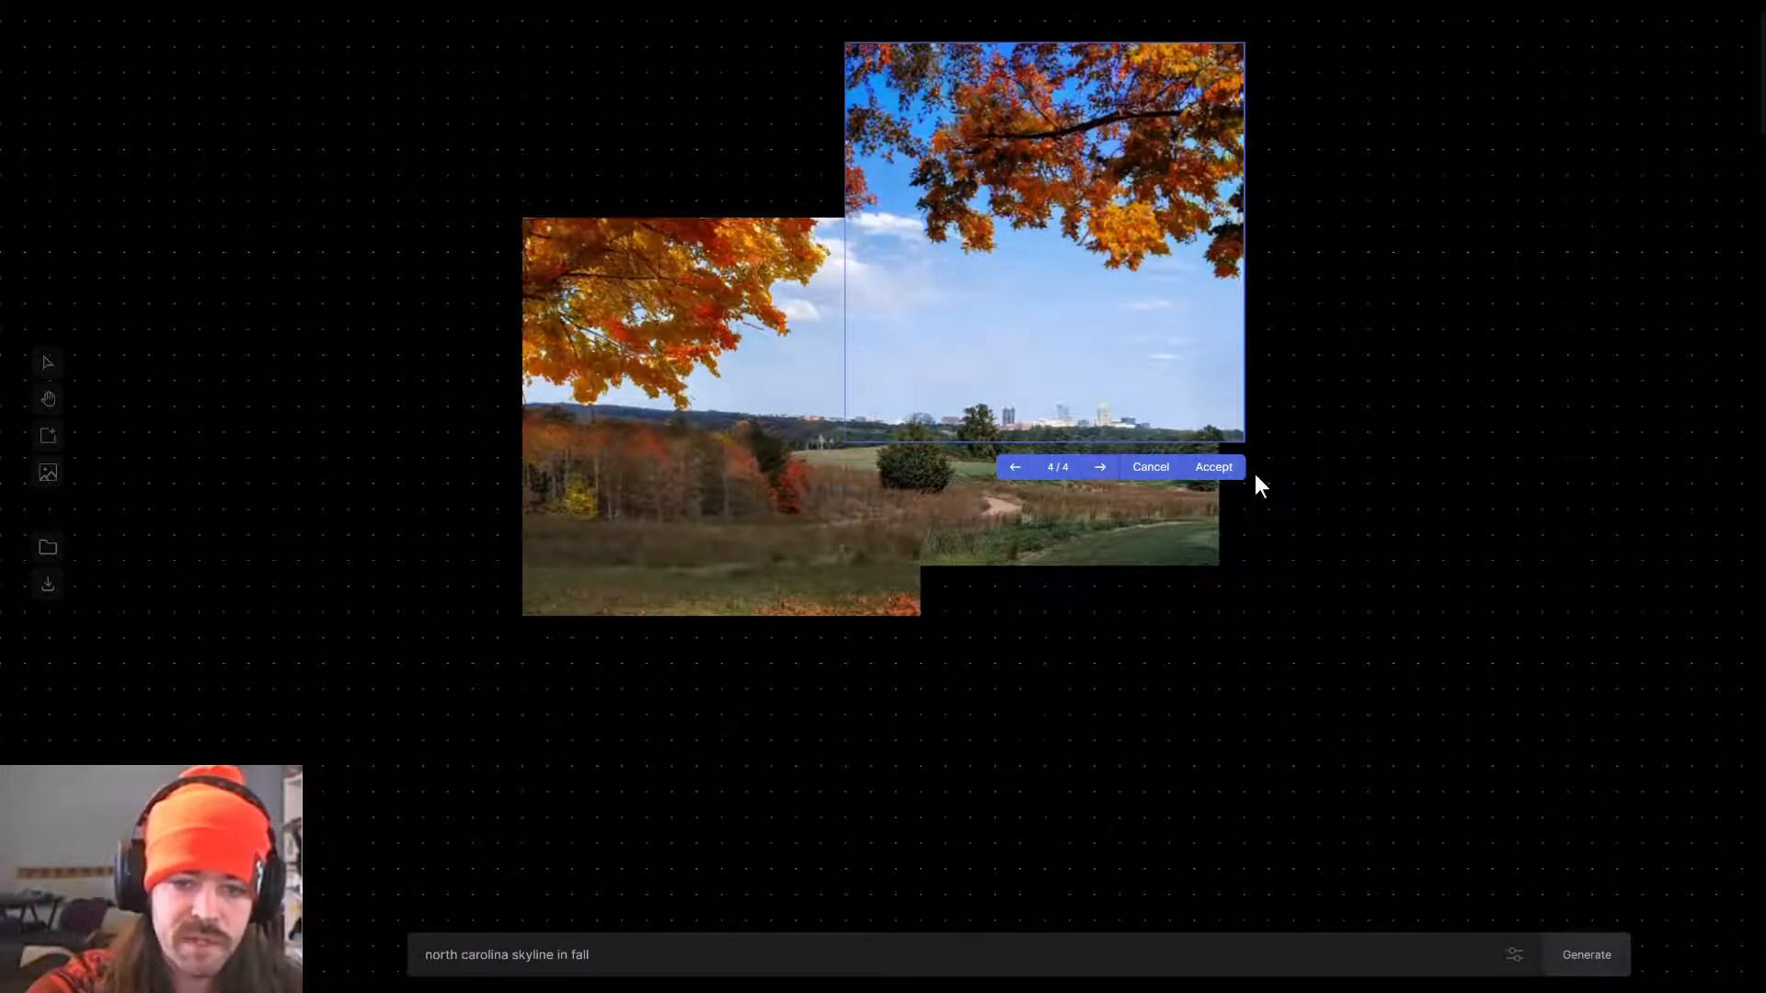
pyautogui.click(1216, 467)
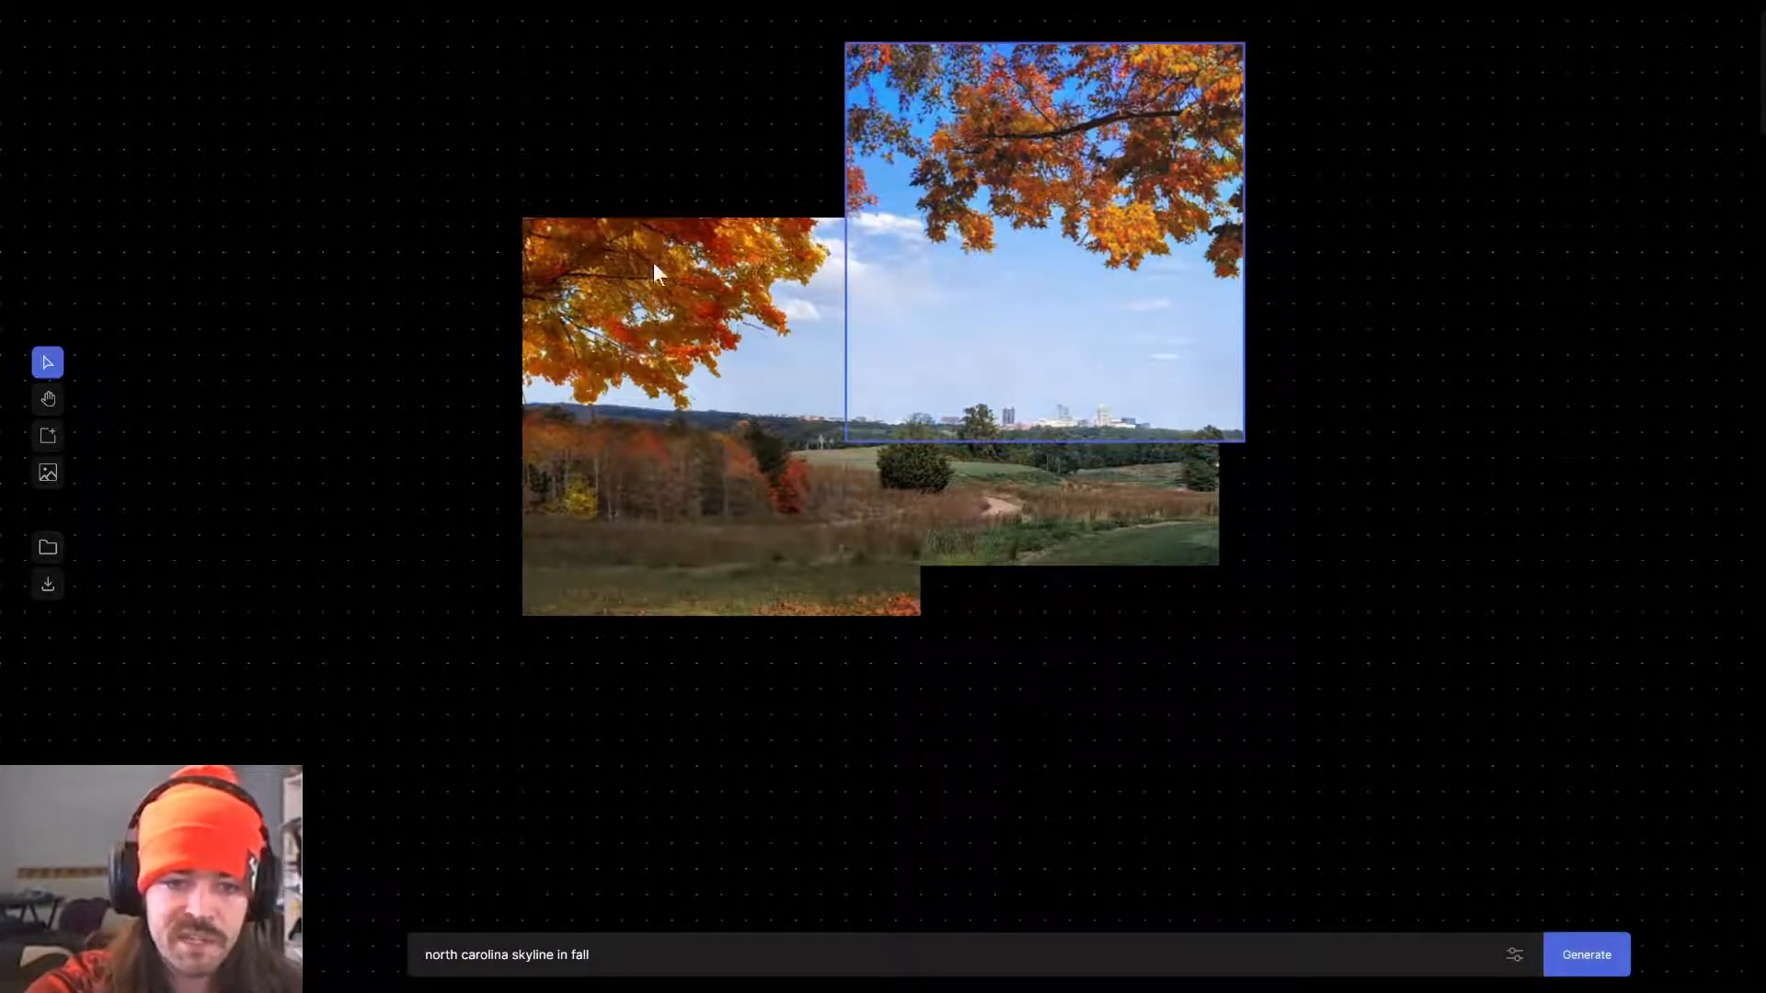
# Move the frame over the gap at the image's upper left, change the prompt to "north carolina sky in fall" and generate.
pyautogui.moveTo(1116, 167); pyautogui.dragTo(753, 136)
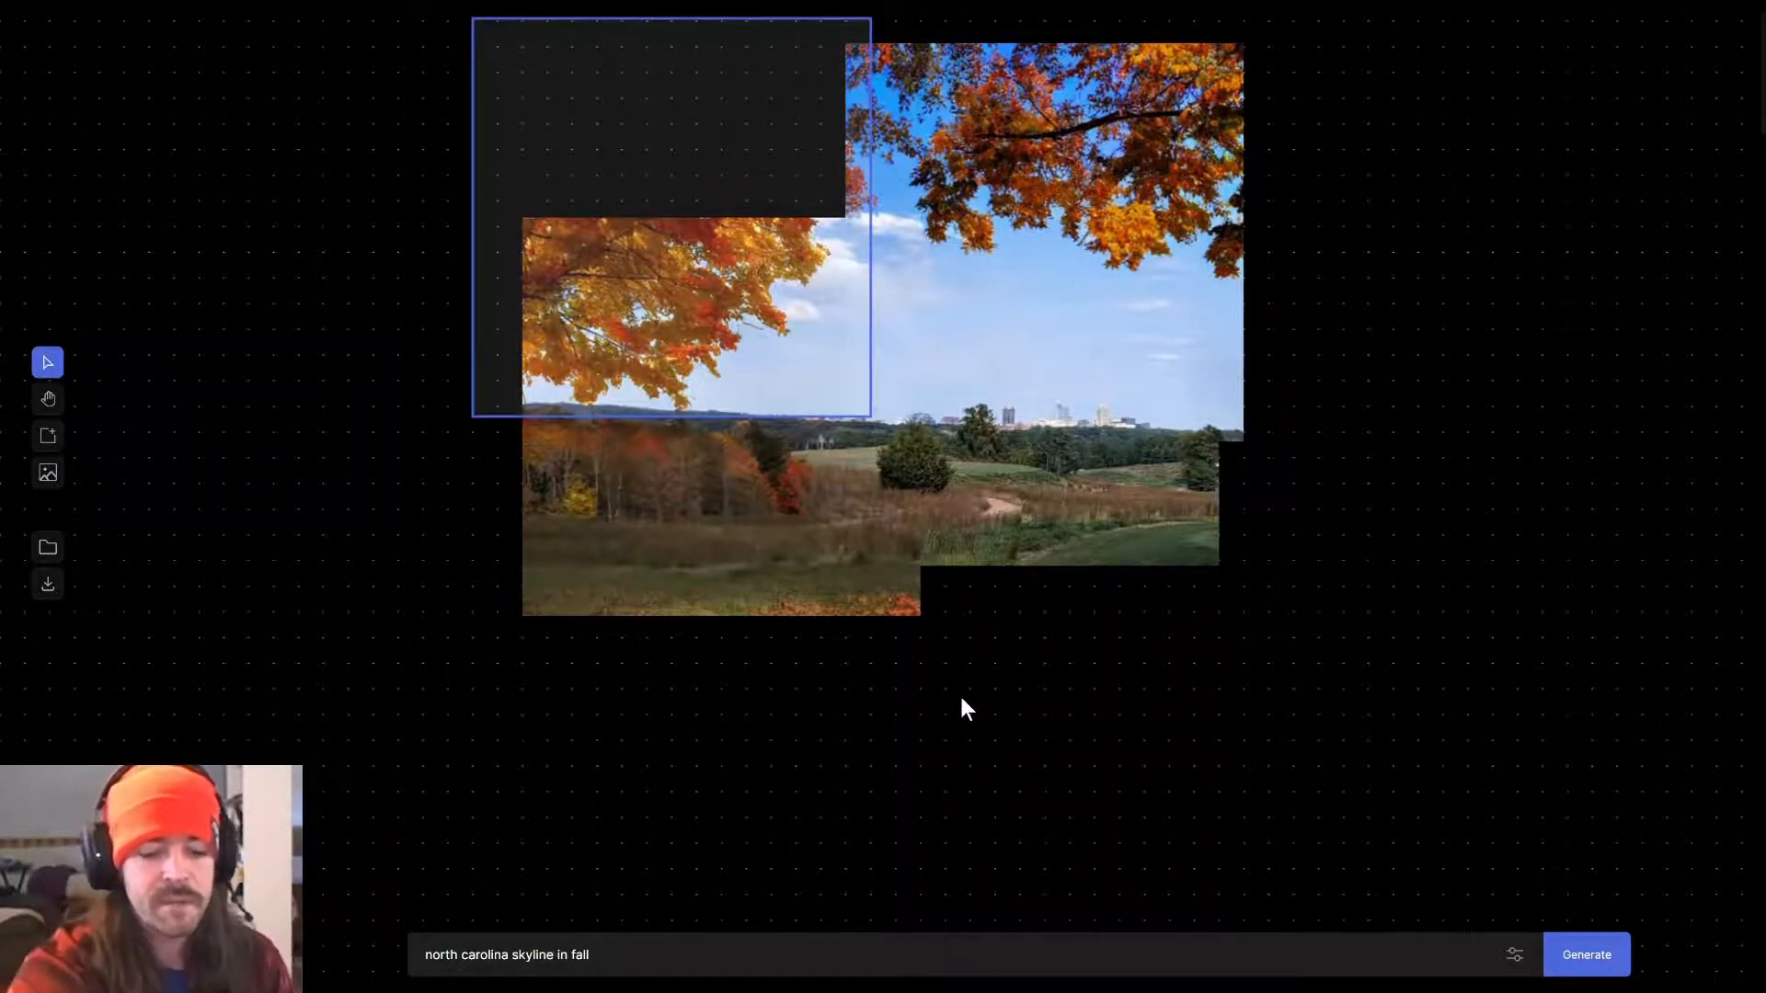
pyautogui.press('BackSpace')
pyautogui.press('BackSpace')
pyautogui.press('BackSpace')
pyautogui.press('BackSpace')
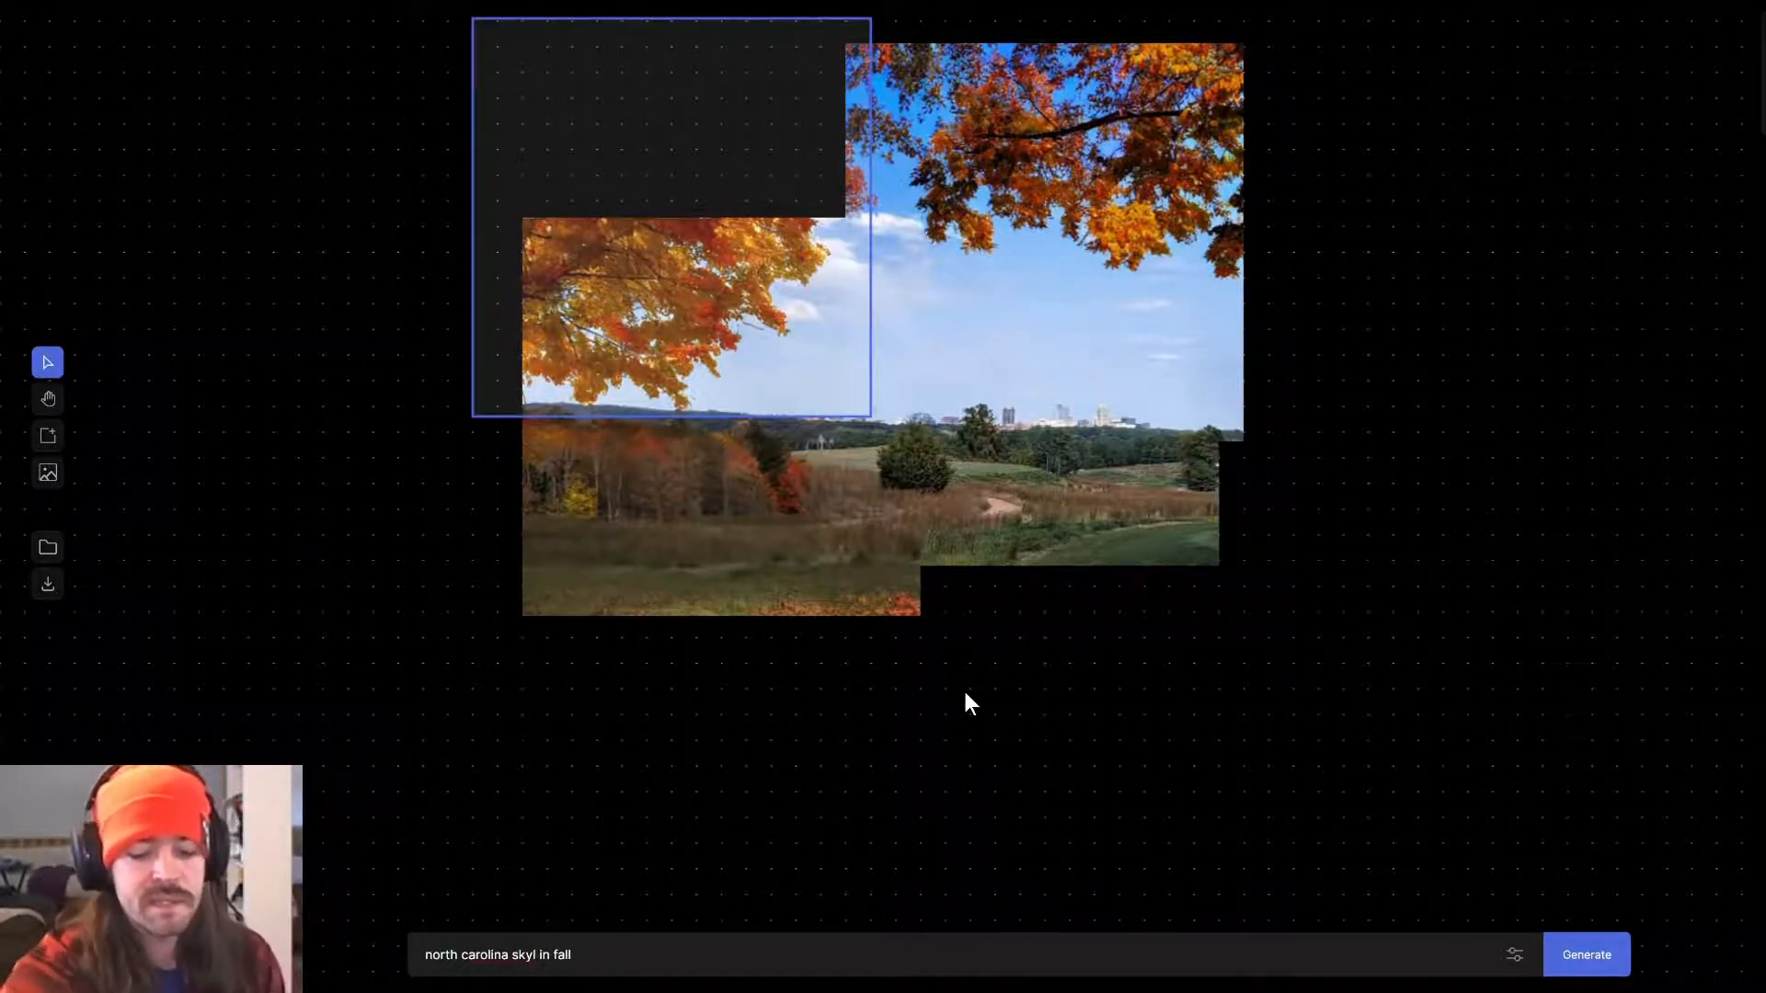
pyautogui.click(1596, 970)
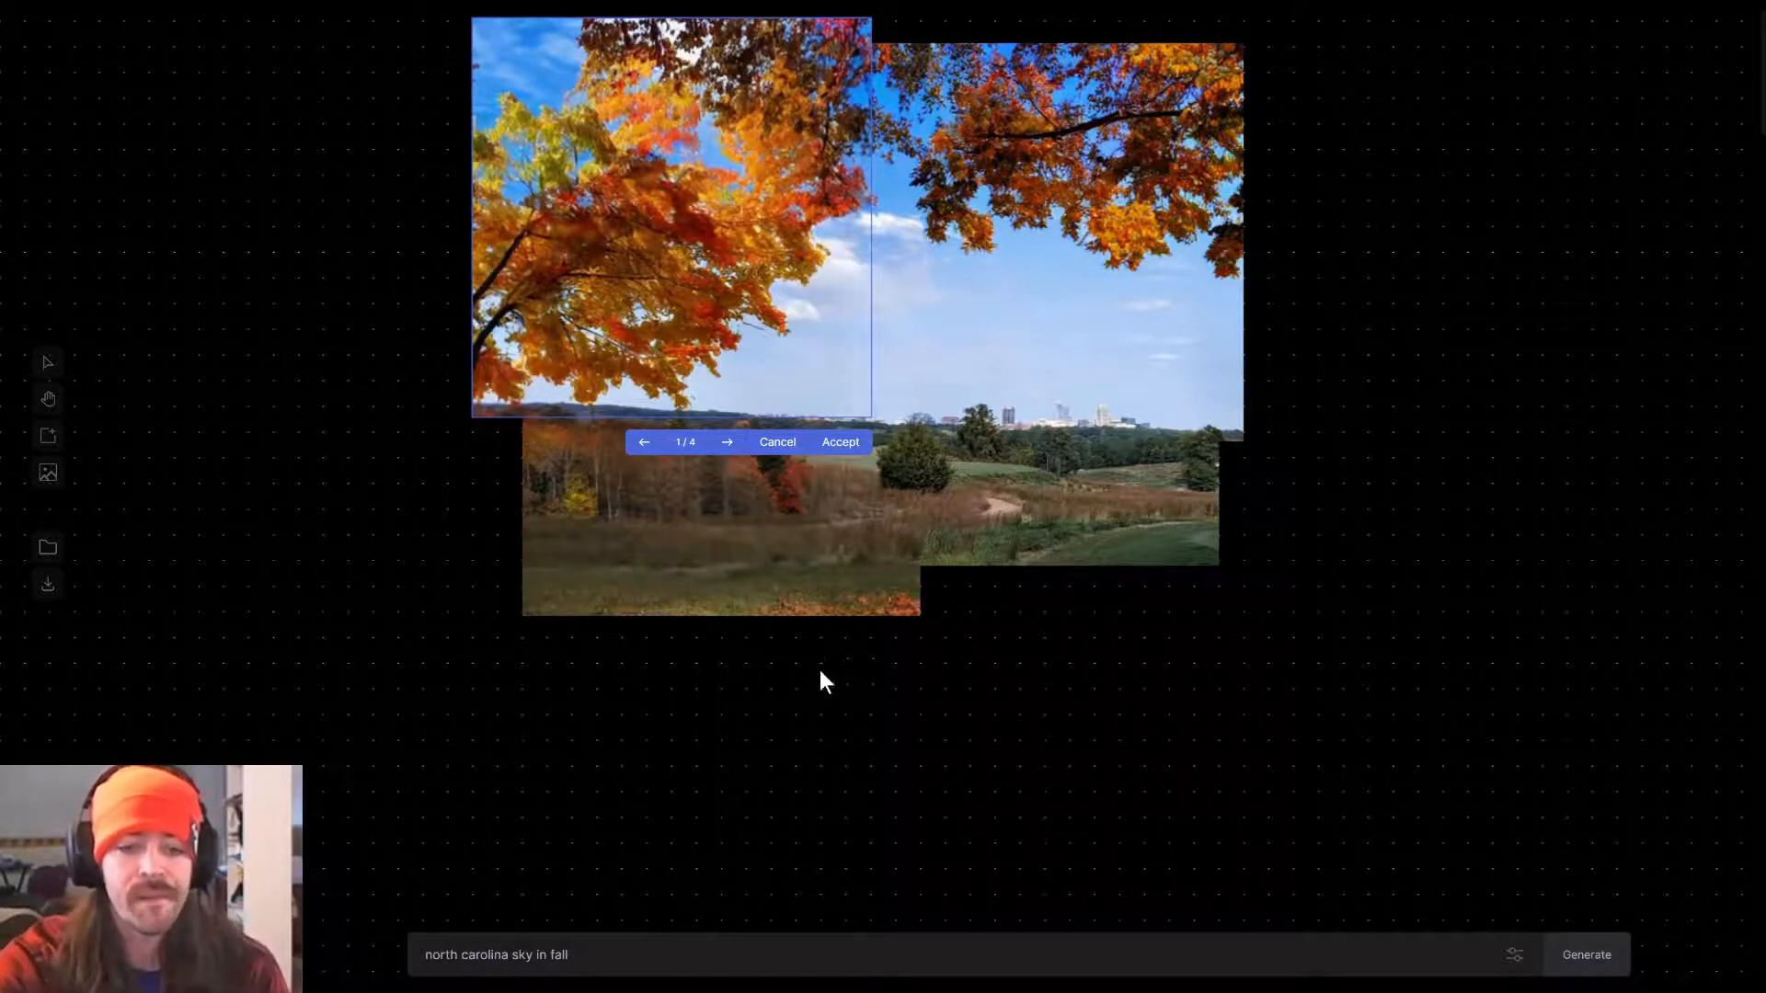
# Compare the four variations for the upper-left fill and accept the third one.
pyautogui.click(723, 443)
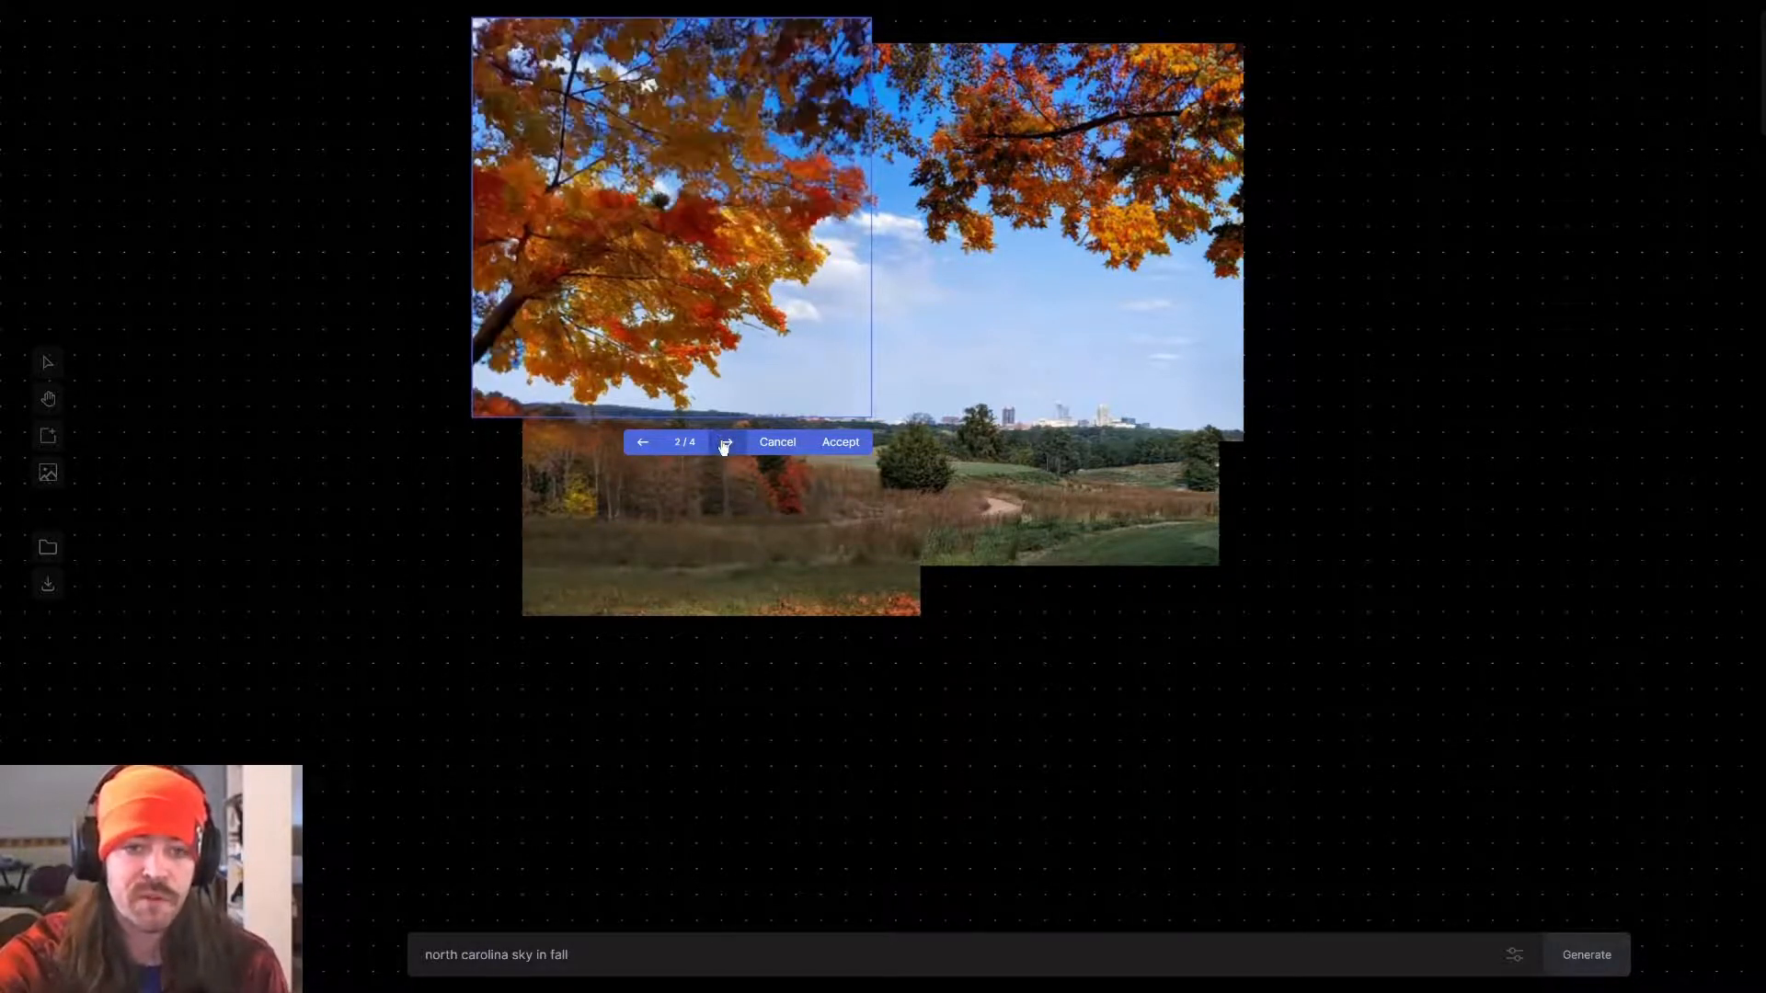
pyautogui.click(723, 446)
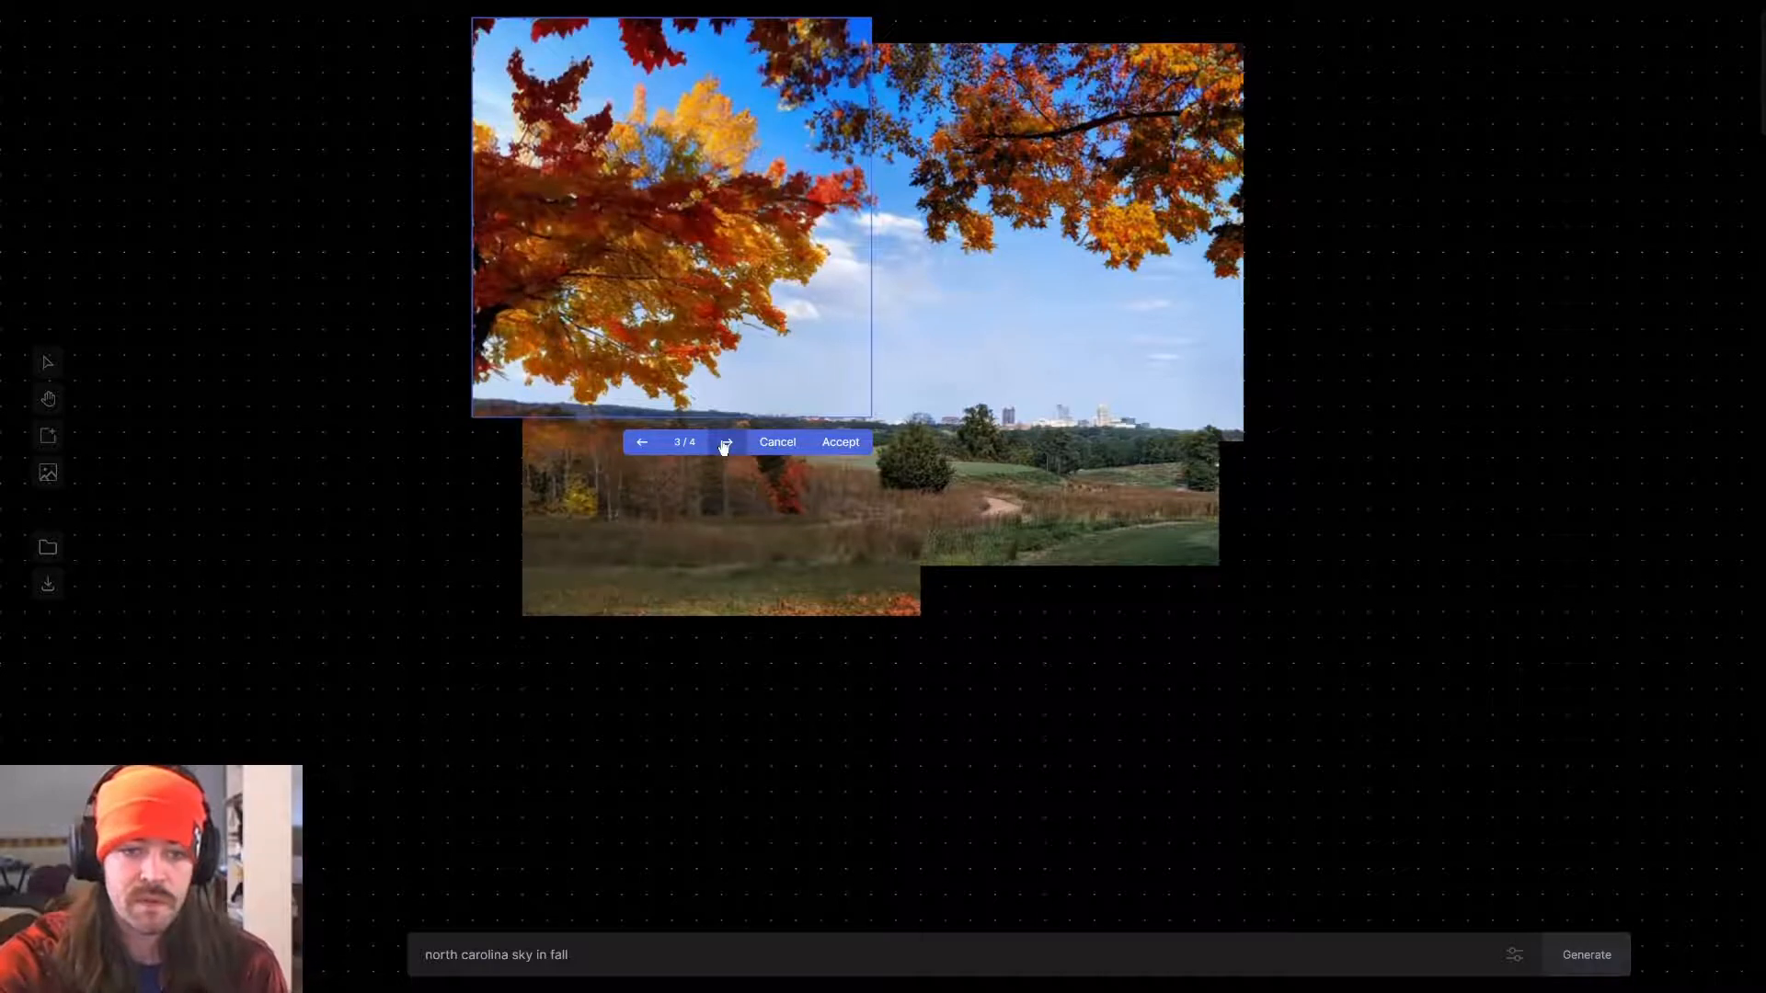
pyautogui.click(734, 451)
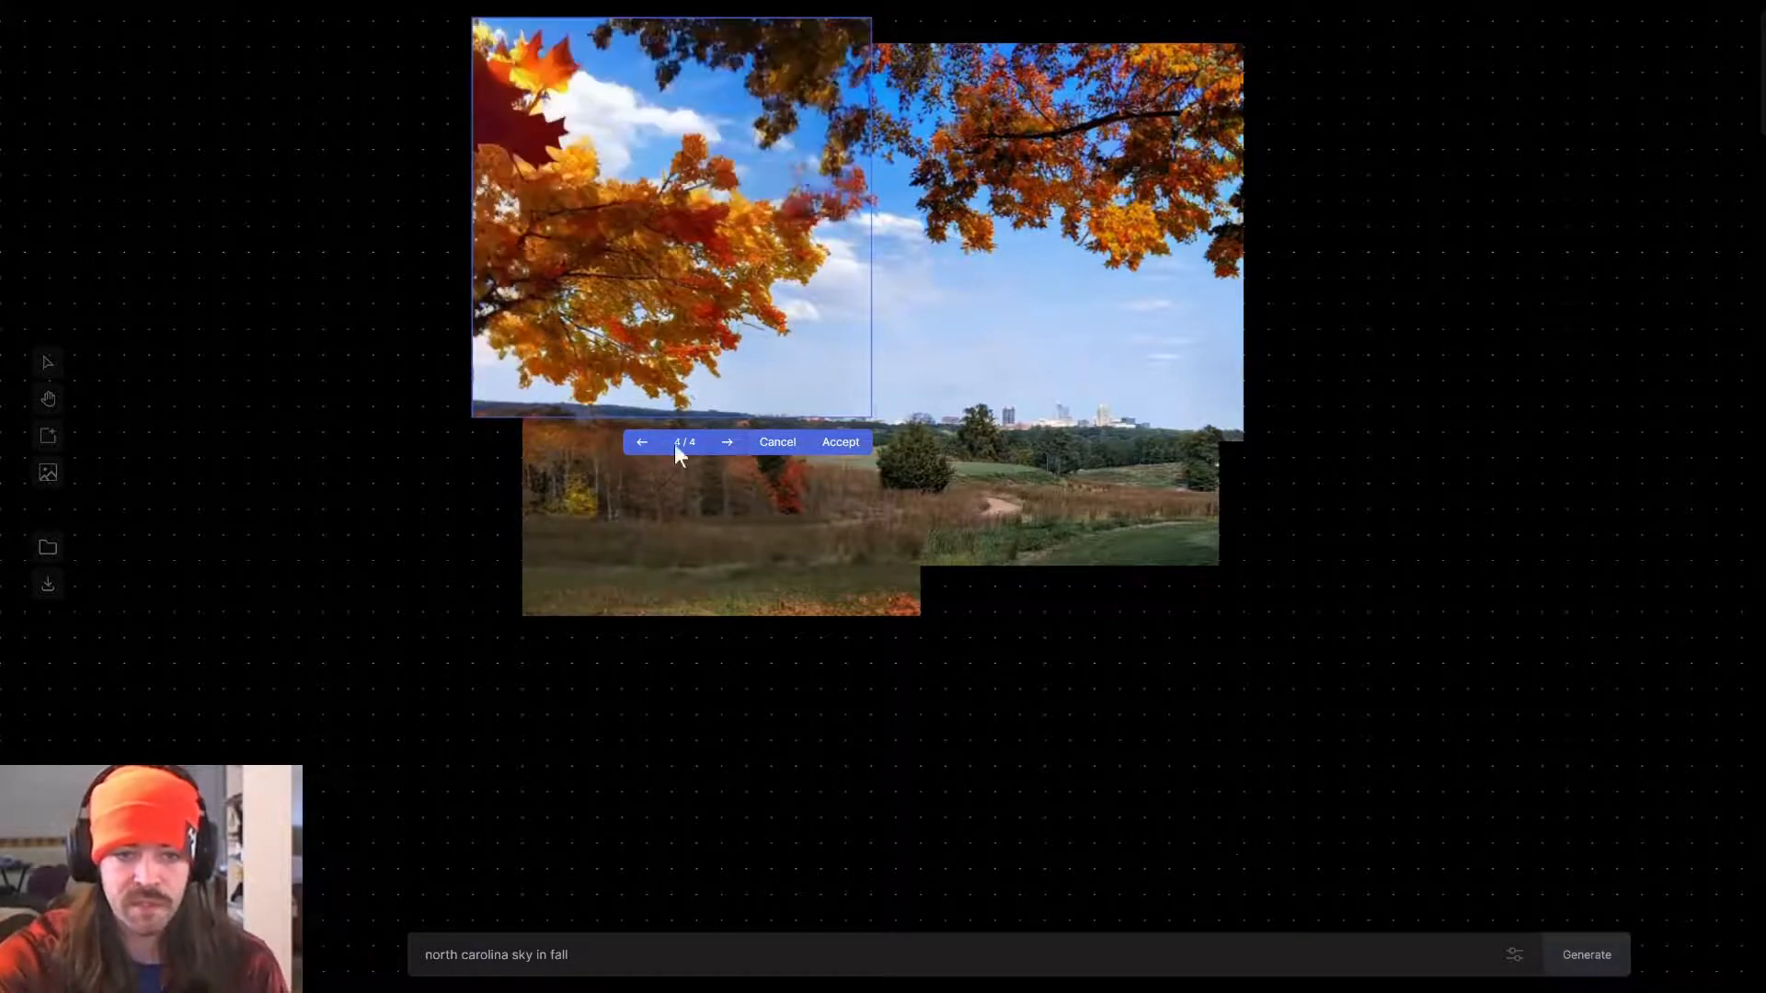
pyautogui.click(644, 444)
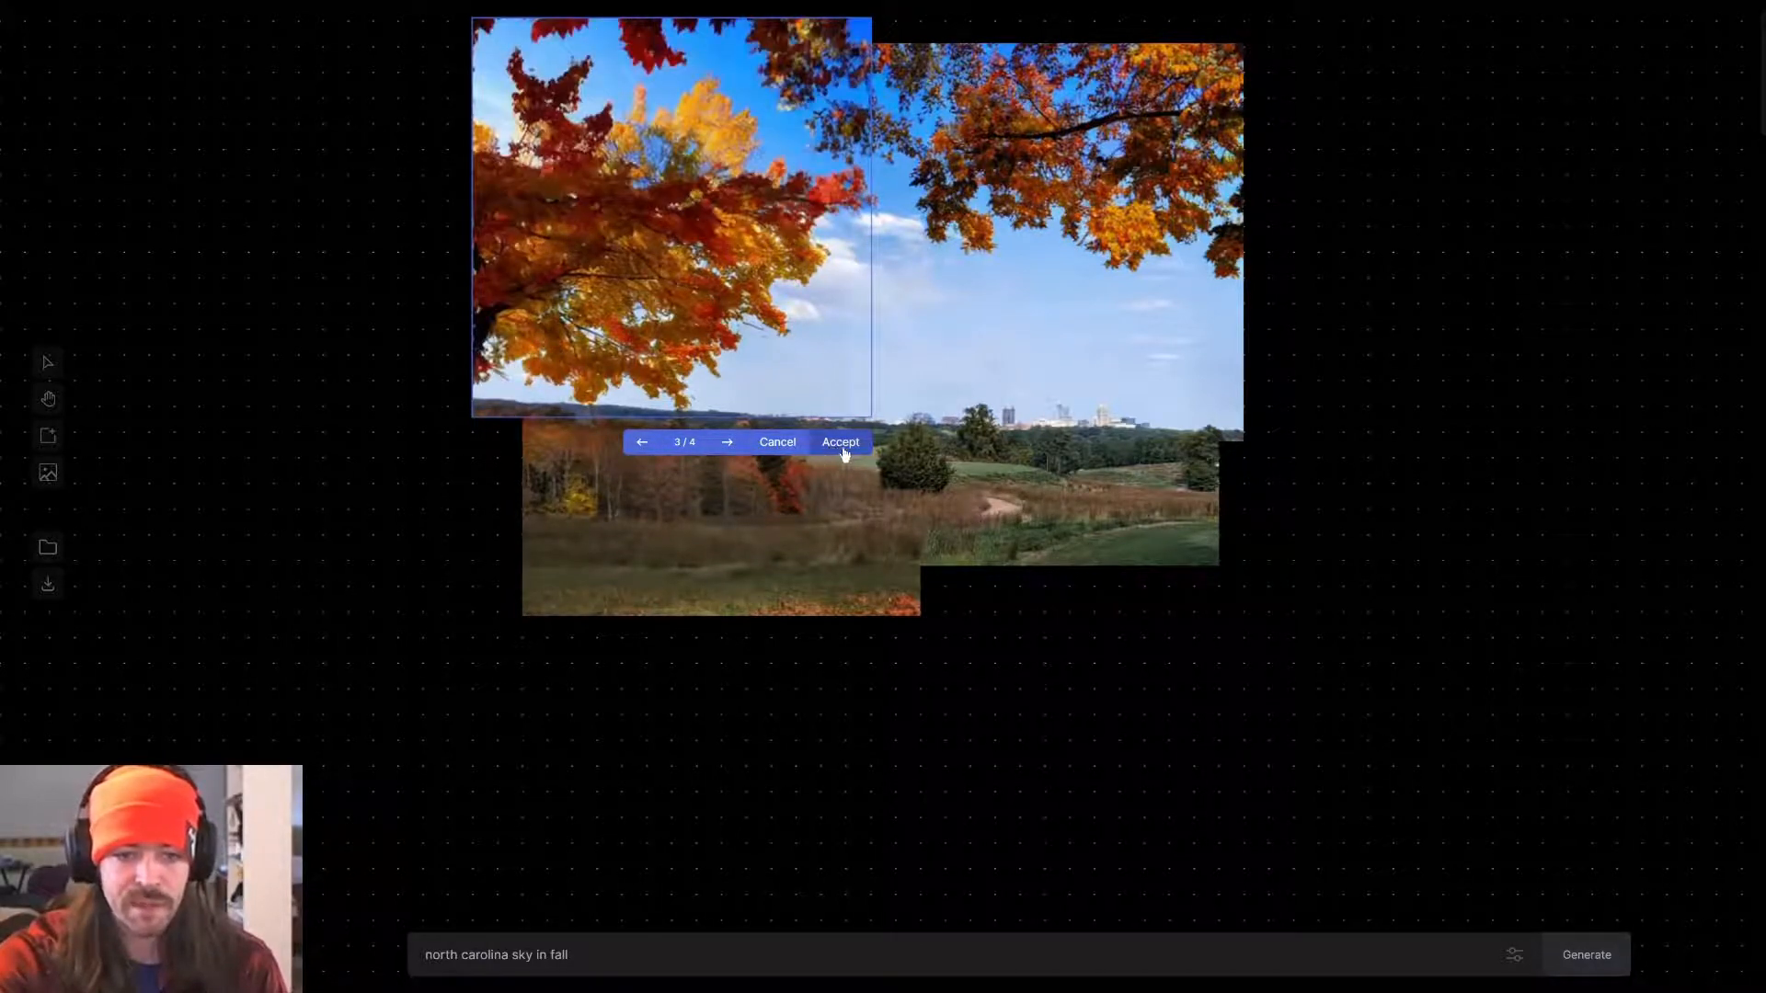
pyautogui.click(841, 446)
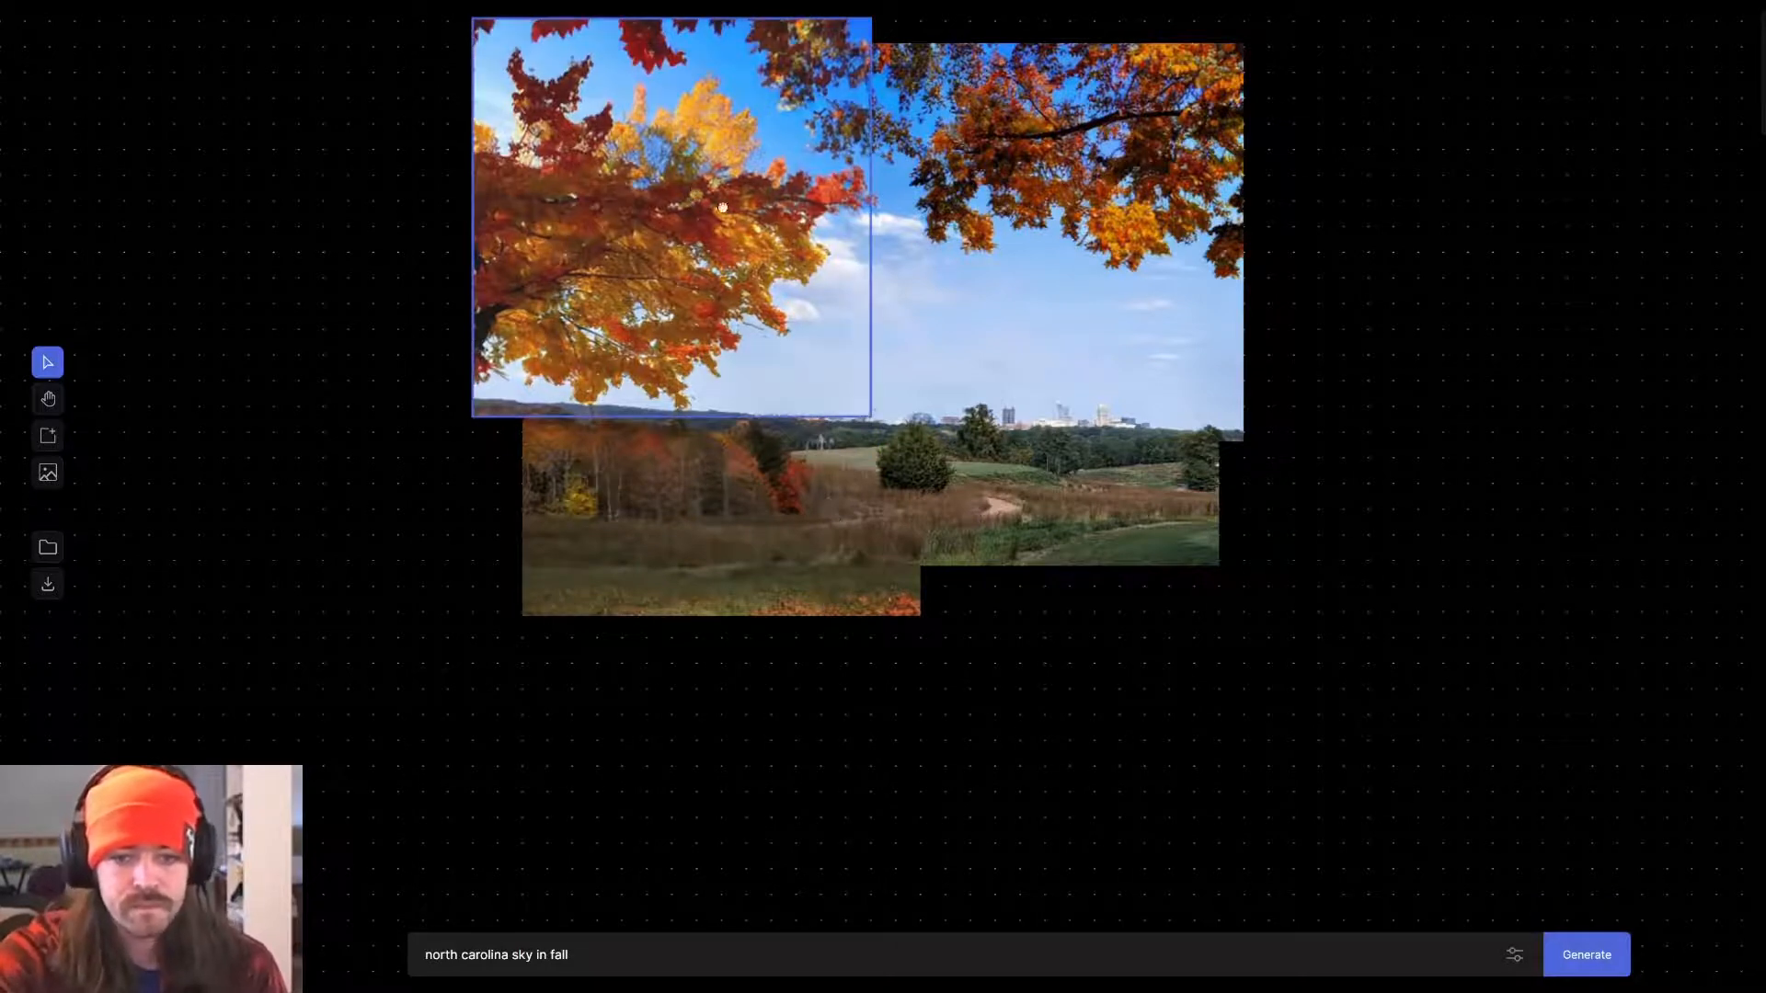
# Move the frame over the image's lower-right corner, shorten the prompt to "north carolina" and generate.
pyautogui.moveTo(722, 207); pyautogui.dragTo(1083, 538)
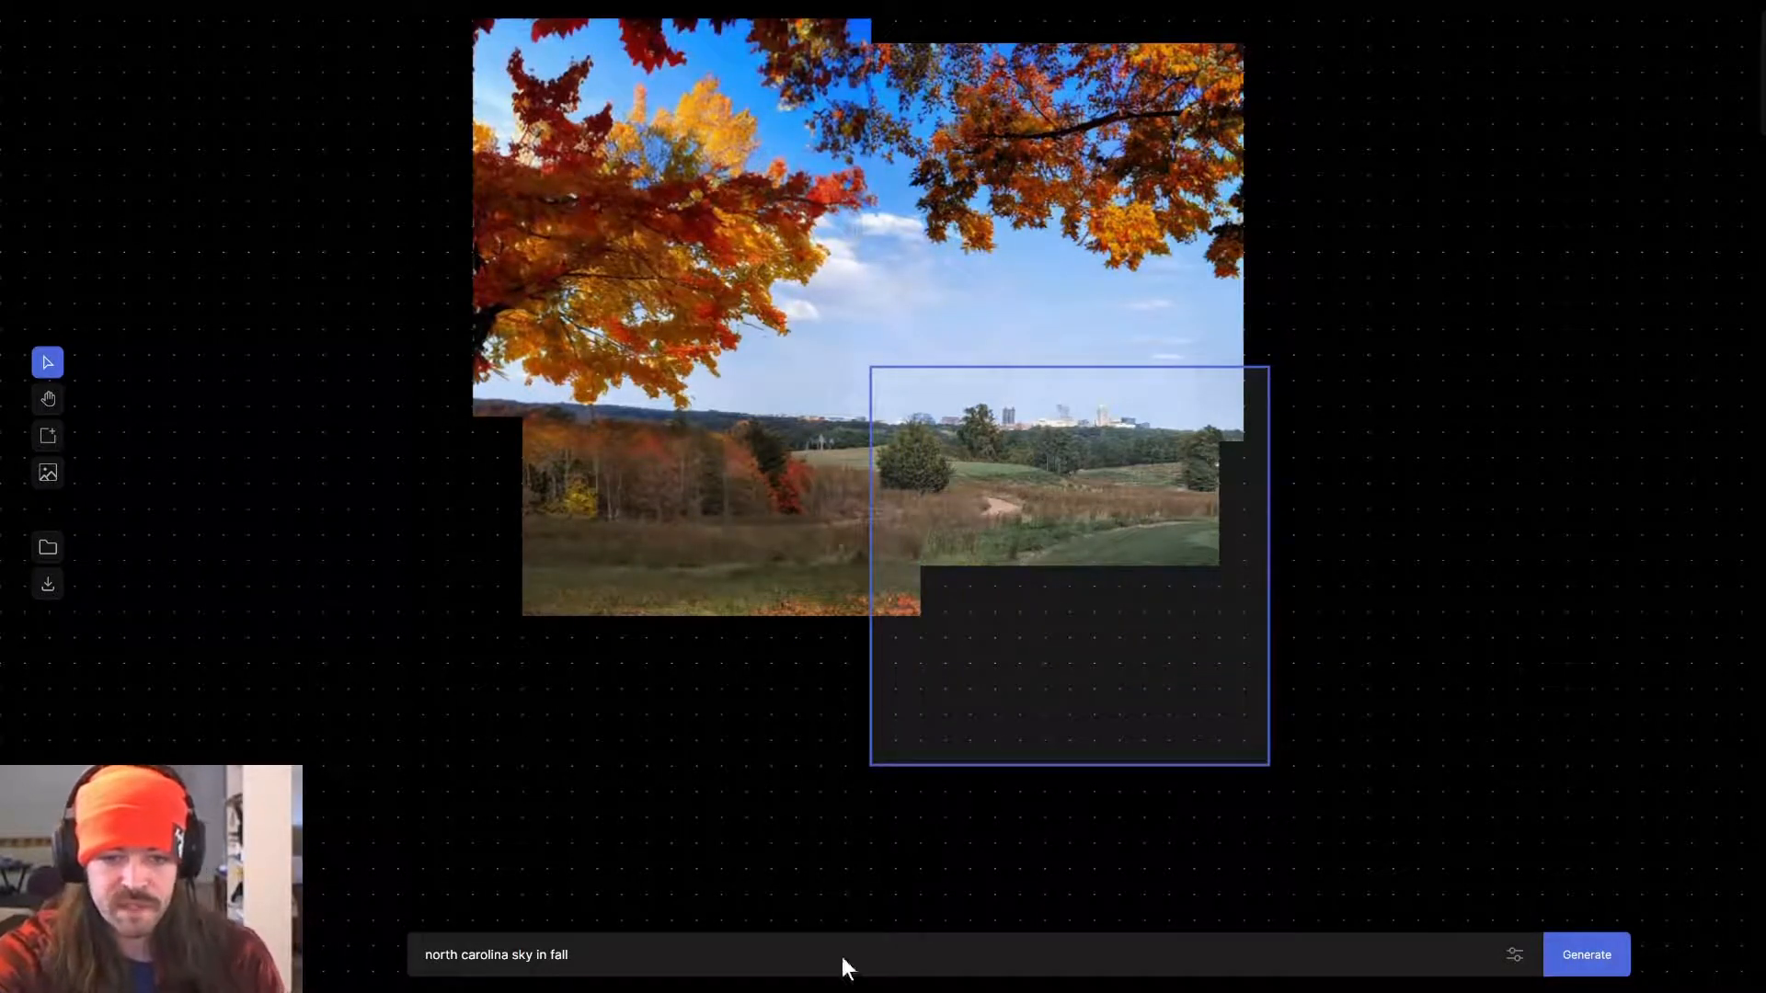
pyautogui.moveTo(569, 957); pyautogui.dragTo(511, 957)
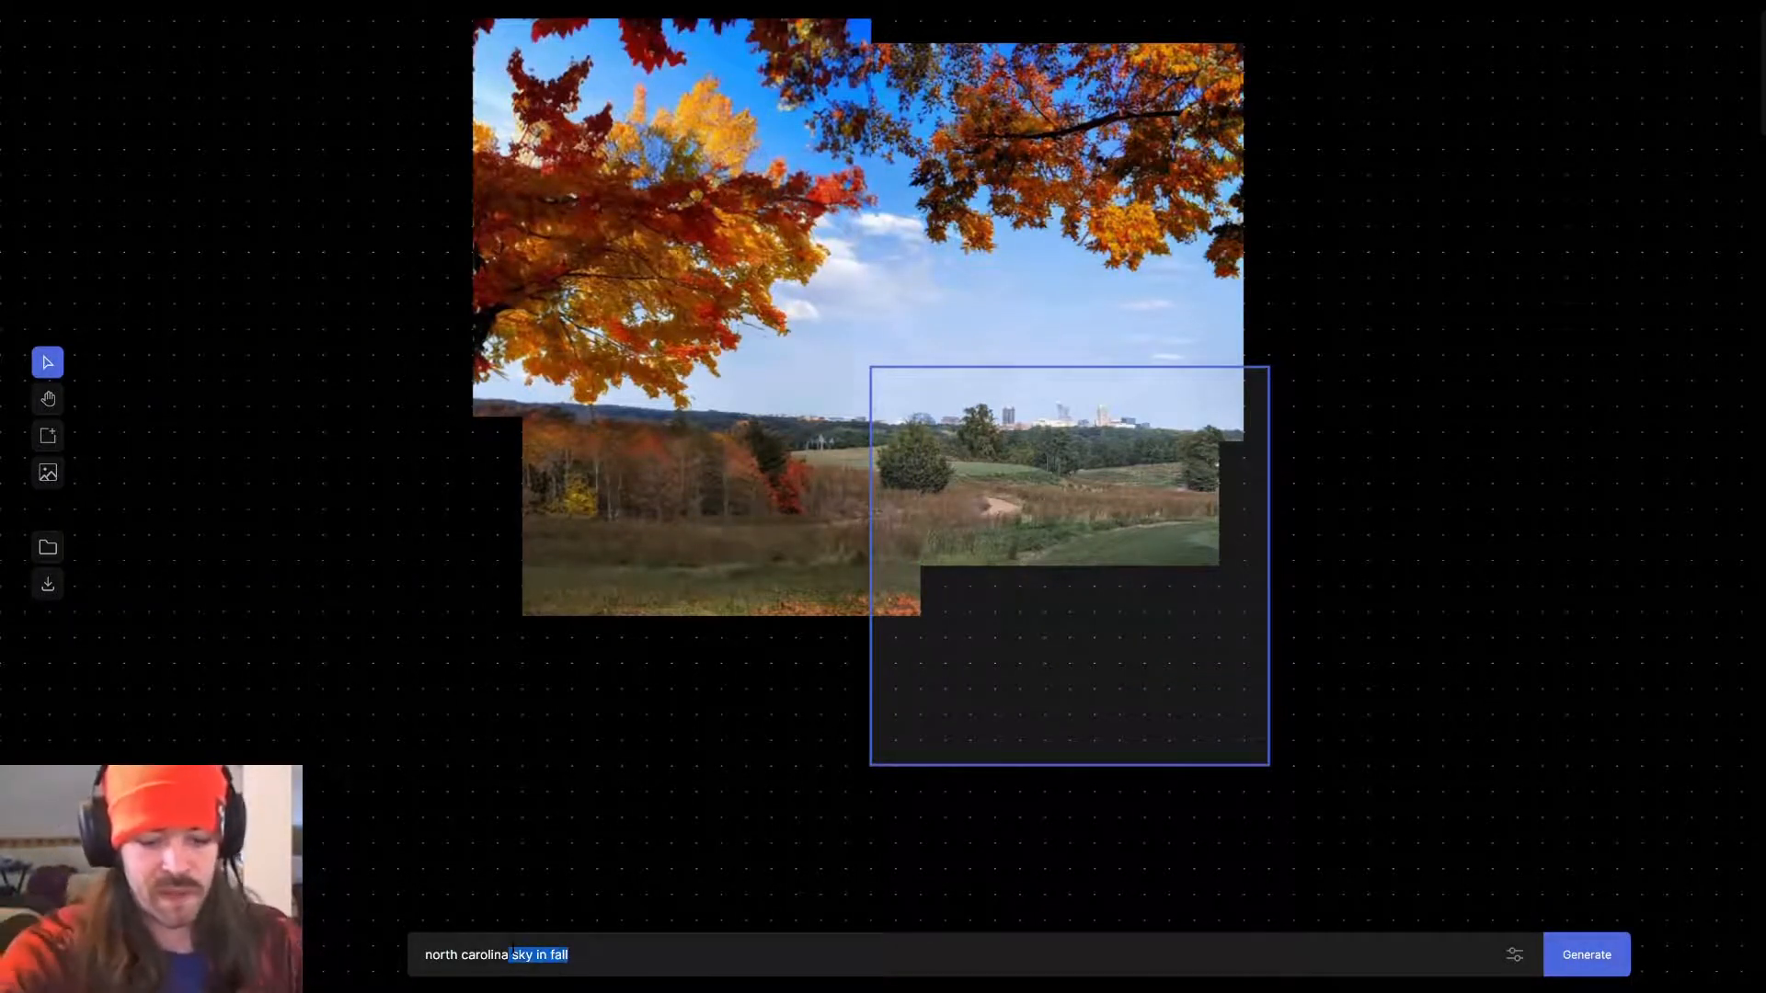
pyautogui.press('BackSpace')
pyautogui.click(1590, 959)
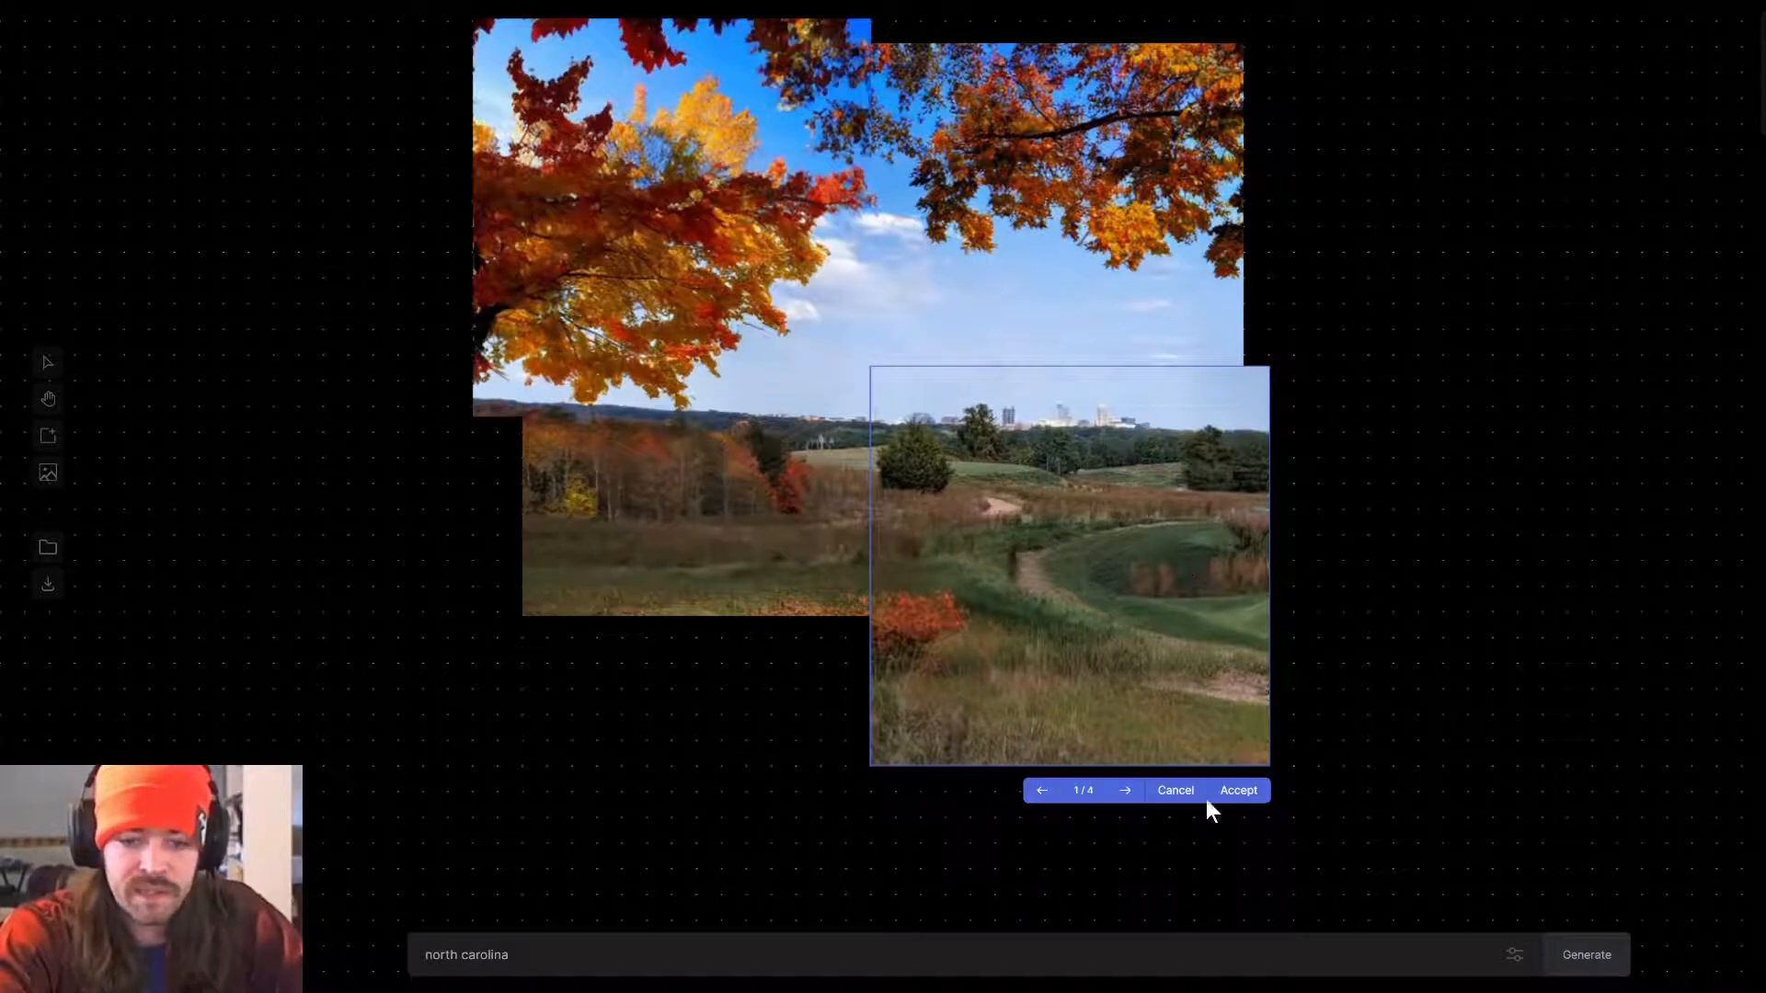
# Browse the variations for the lower-right extension and accept the third one.
pyautogui.click(1125, 793)
pyautogui.click(1125, 795)
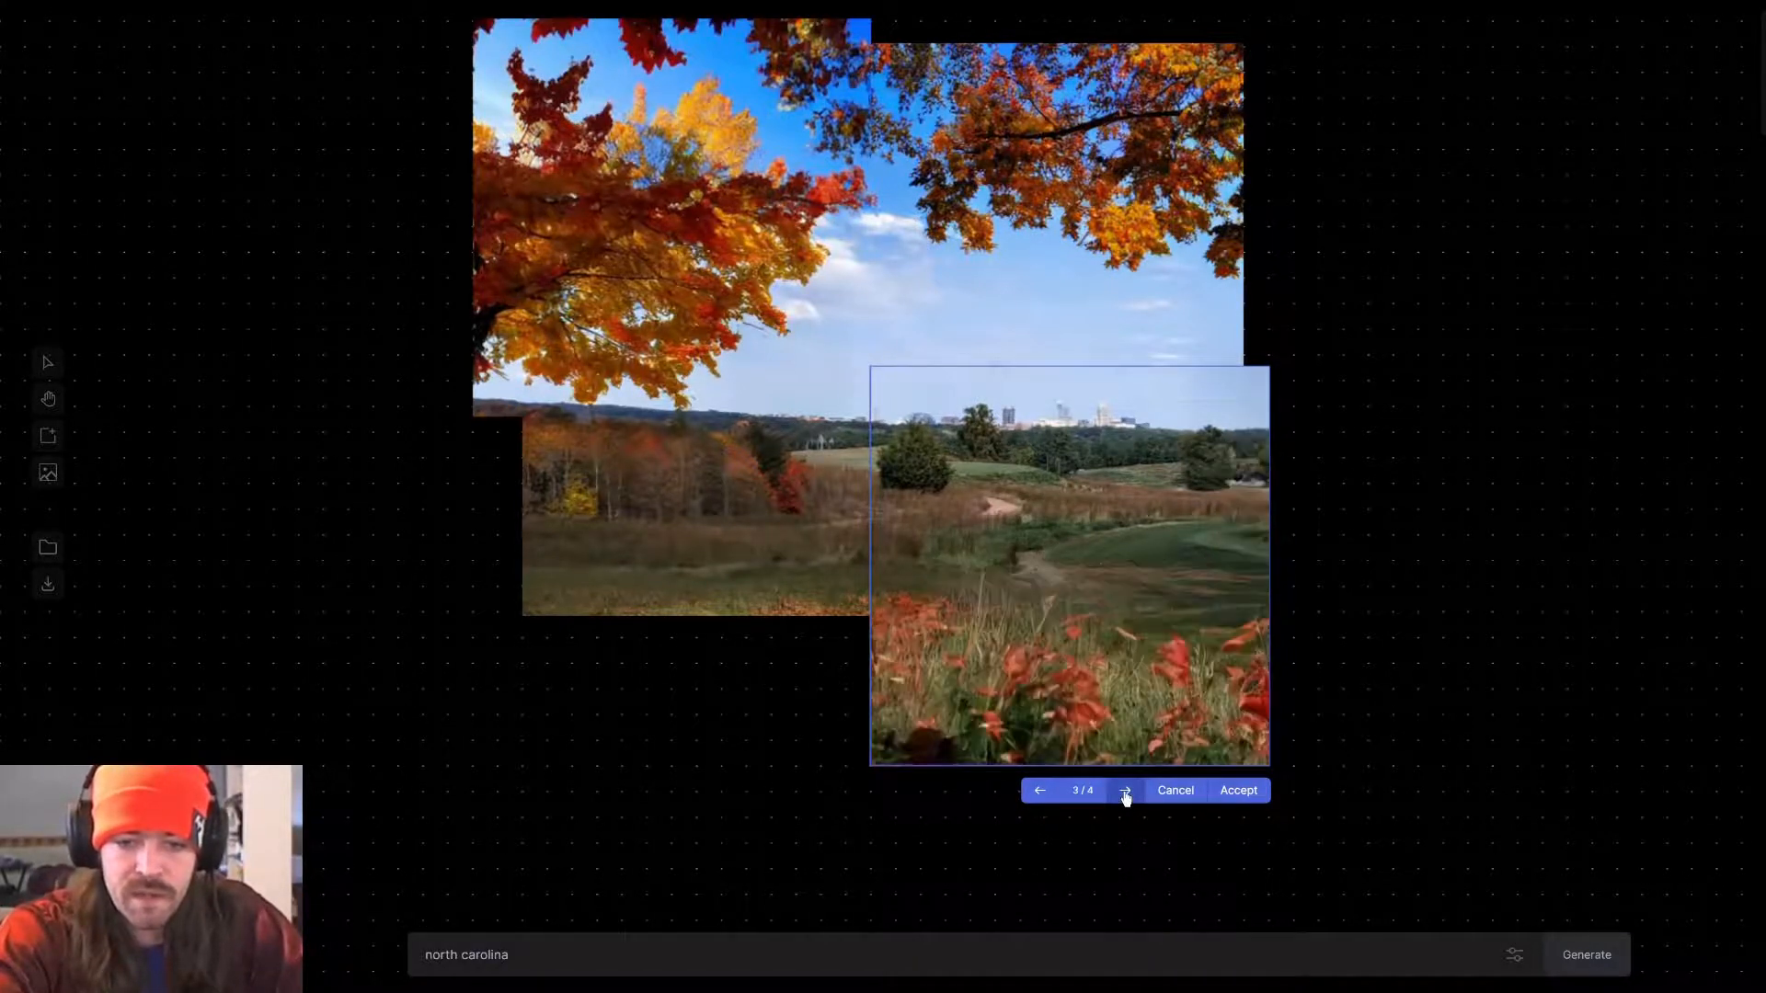
pyautogui.click(1240, 795)
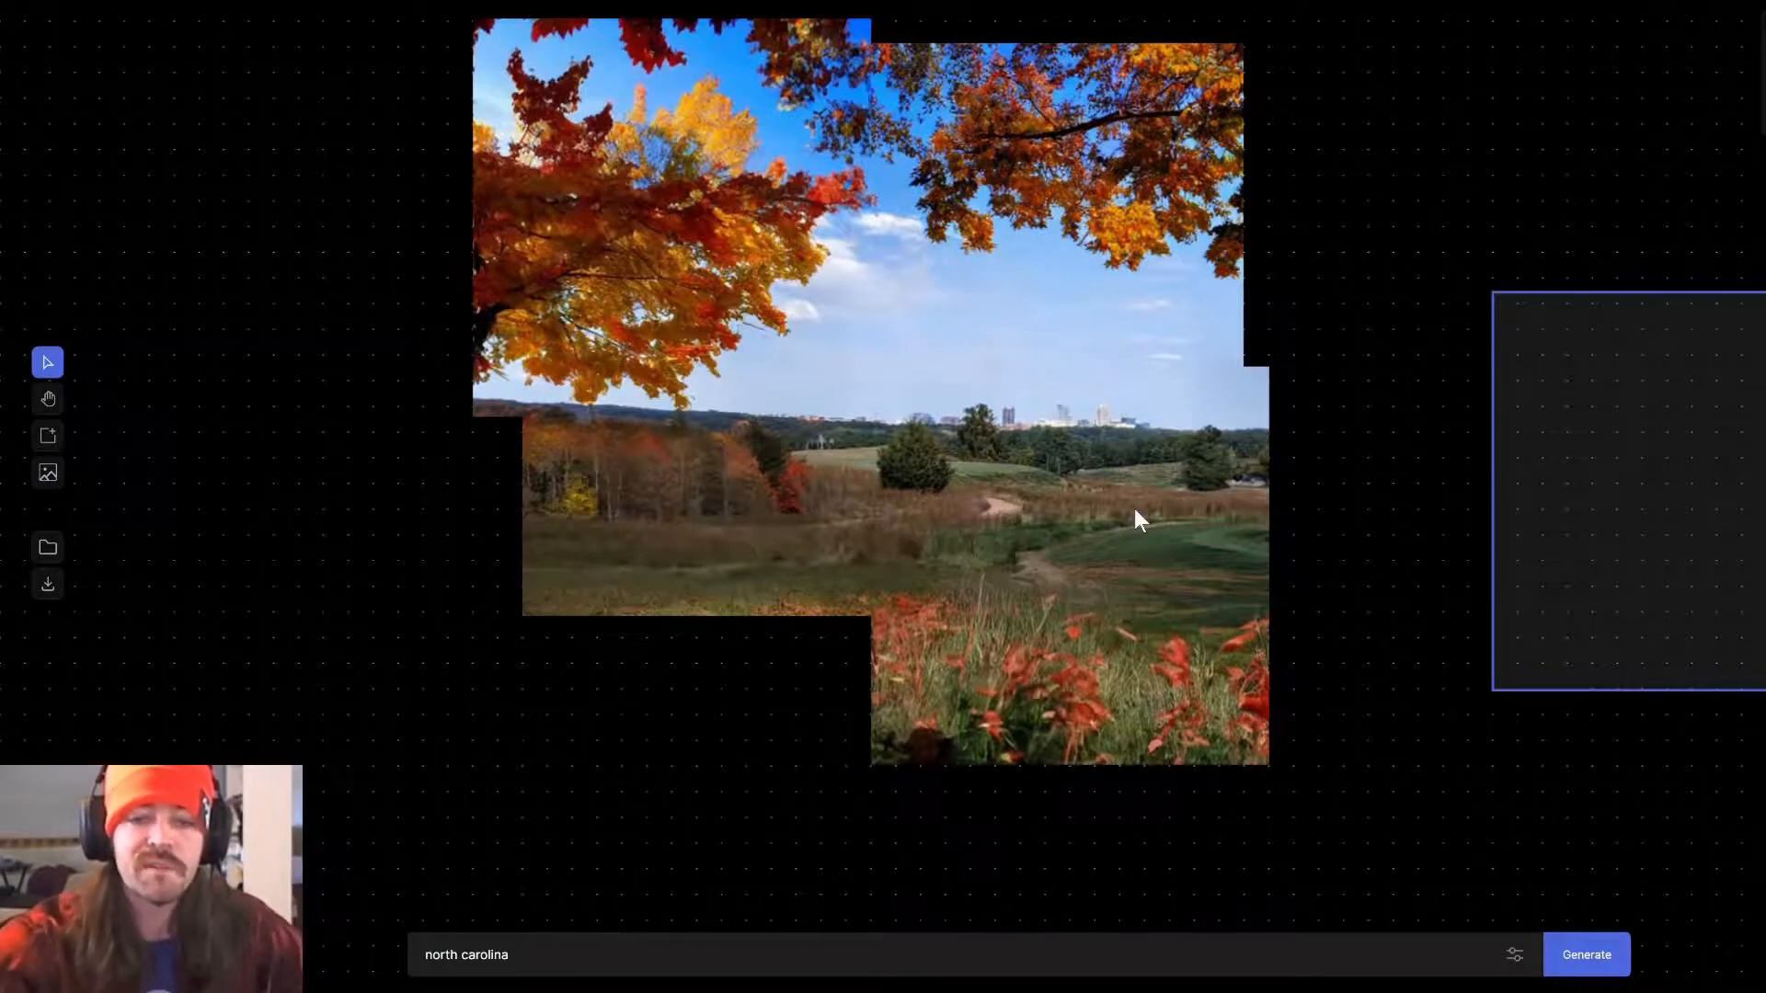
# Place the frame at the landscape's right edge and import the bowling alley photo PXL_20220902_222115369 there.
pyautogui.moveTo(1757, 529); pyautogui.dragTo(1478, 395)
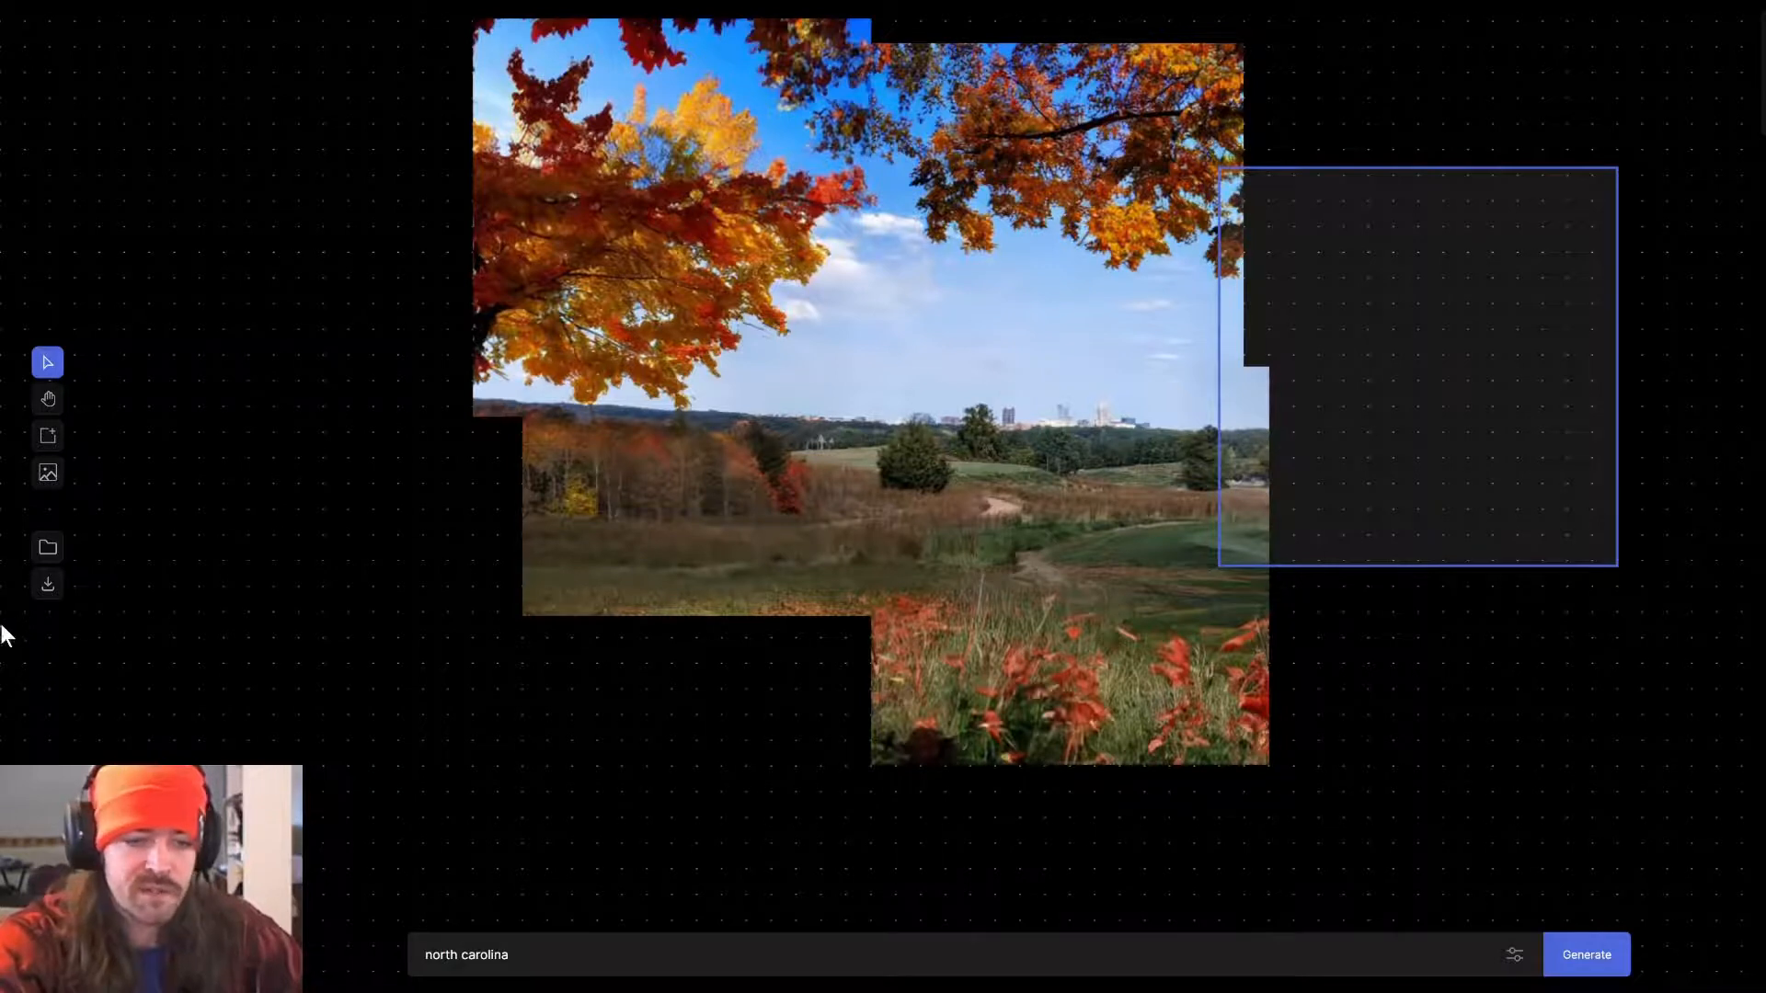
pyautogui.click(45, 476)
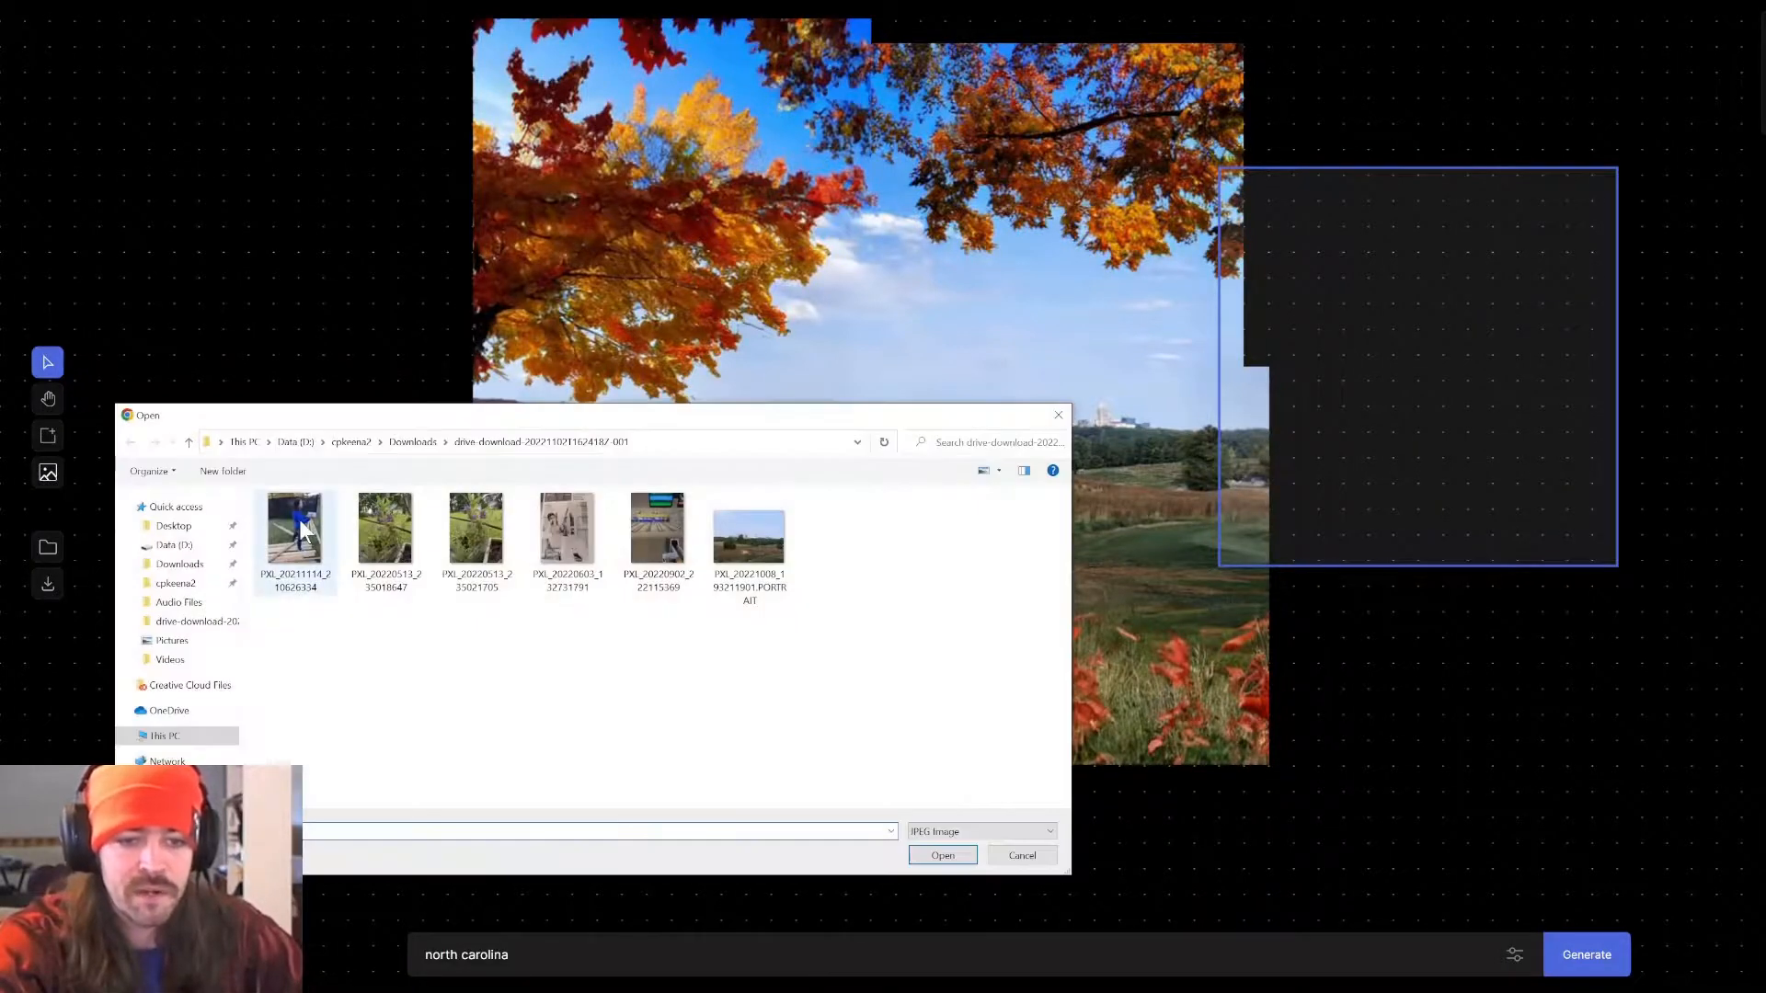
pyautogui.click(655, 543)
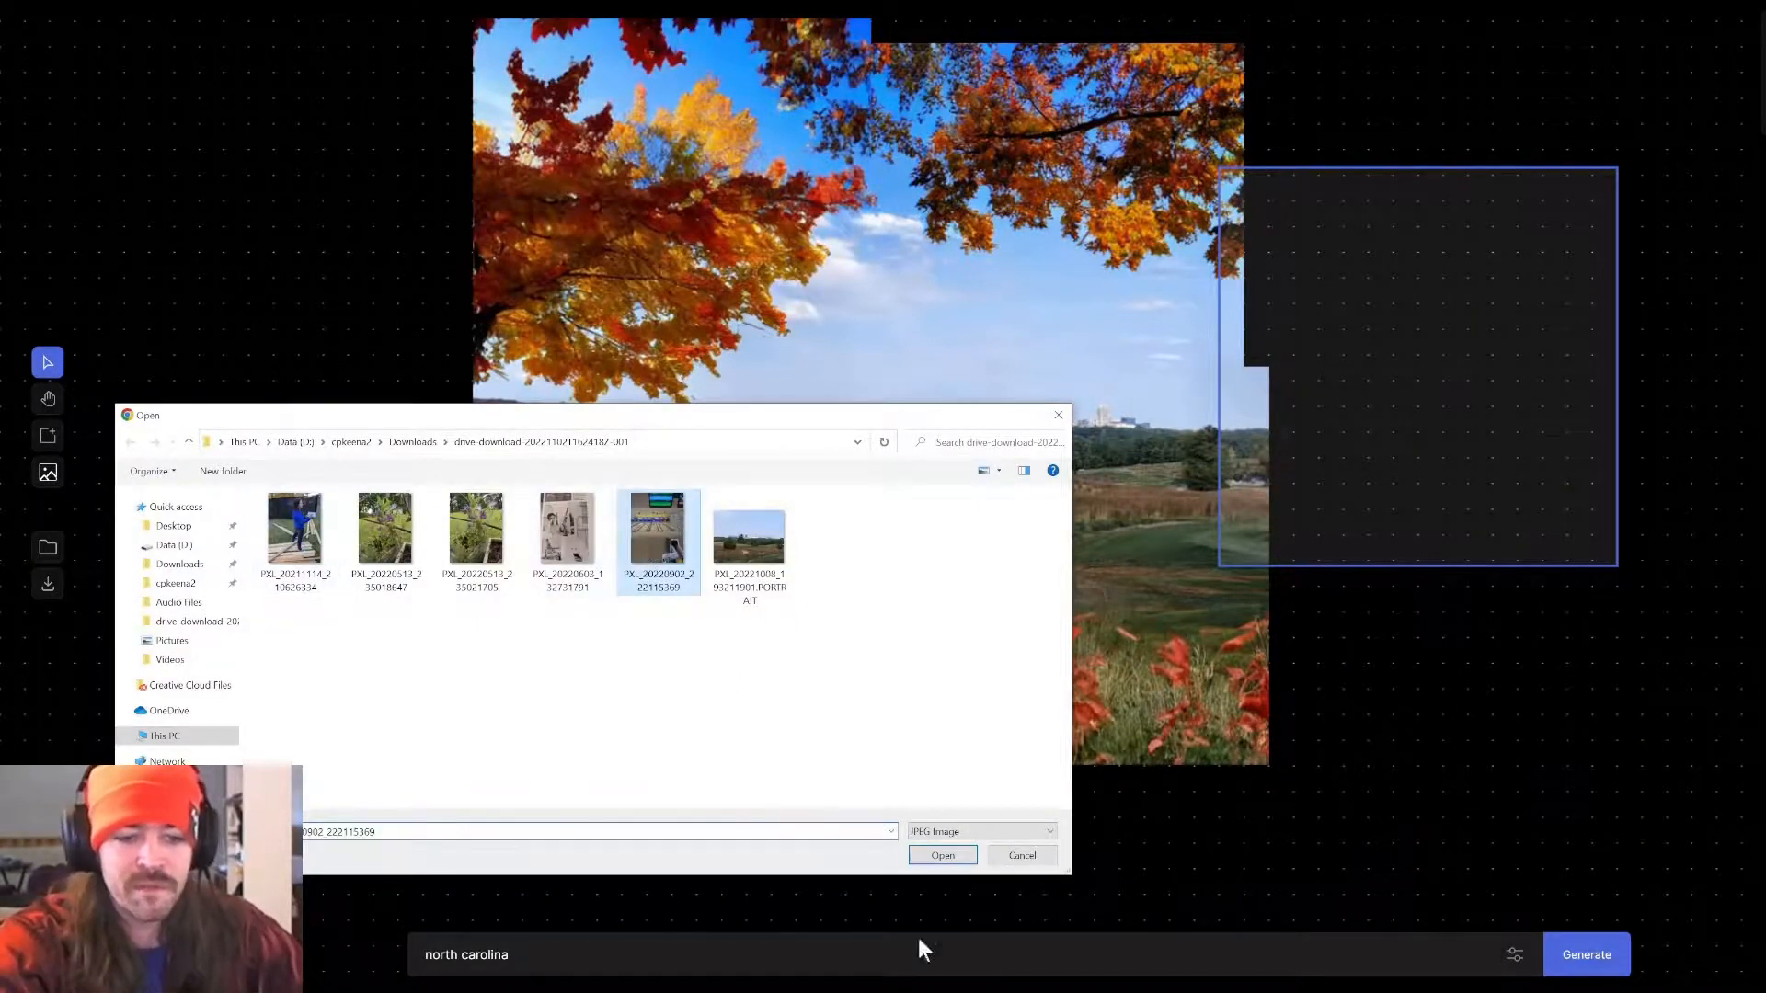
pyautogui.click(941, 855)
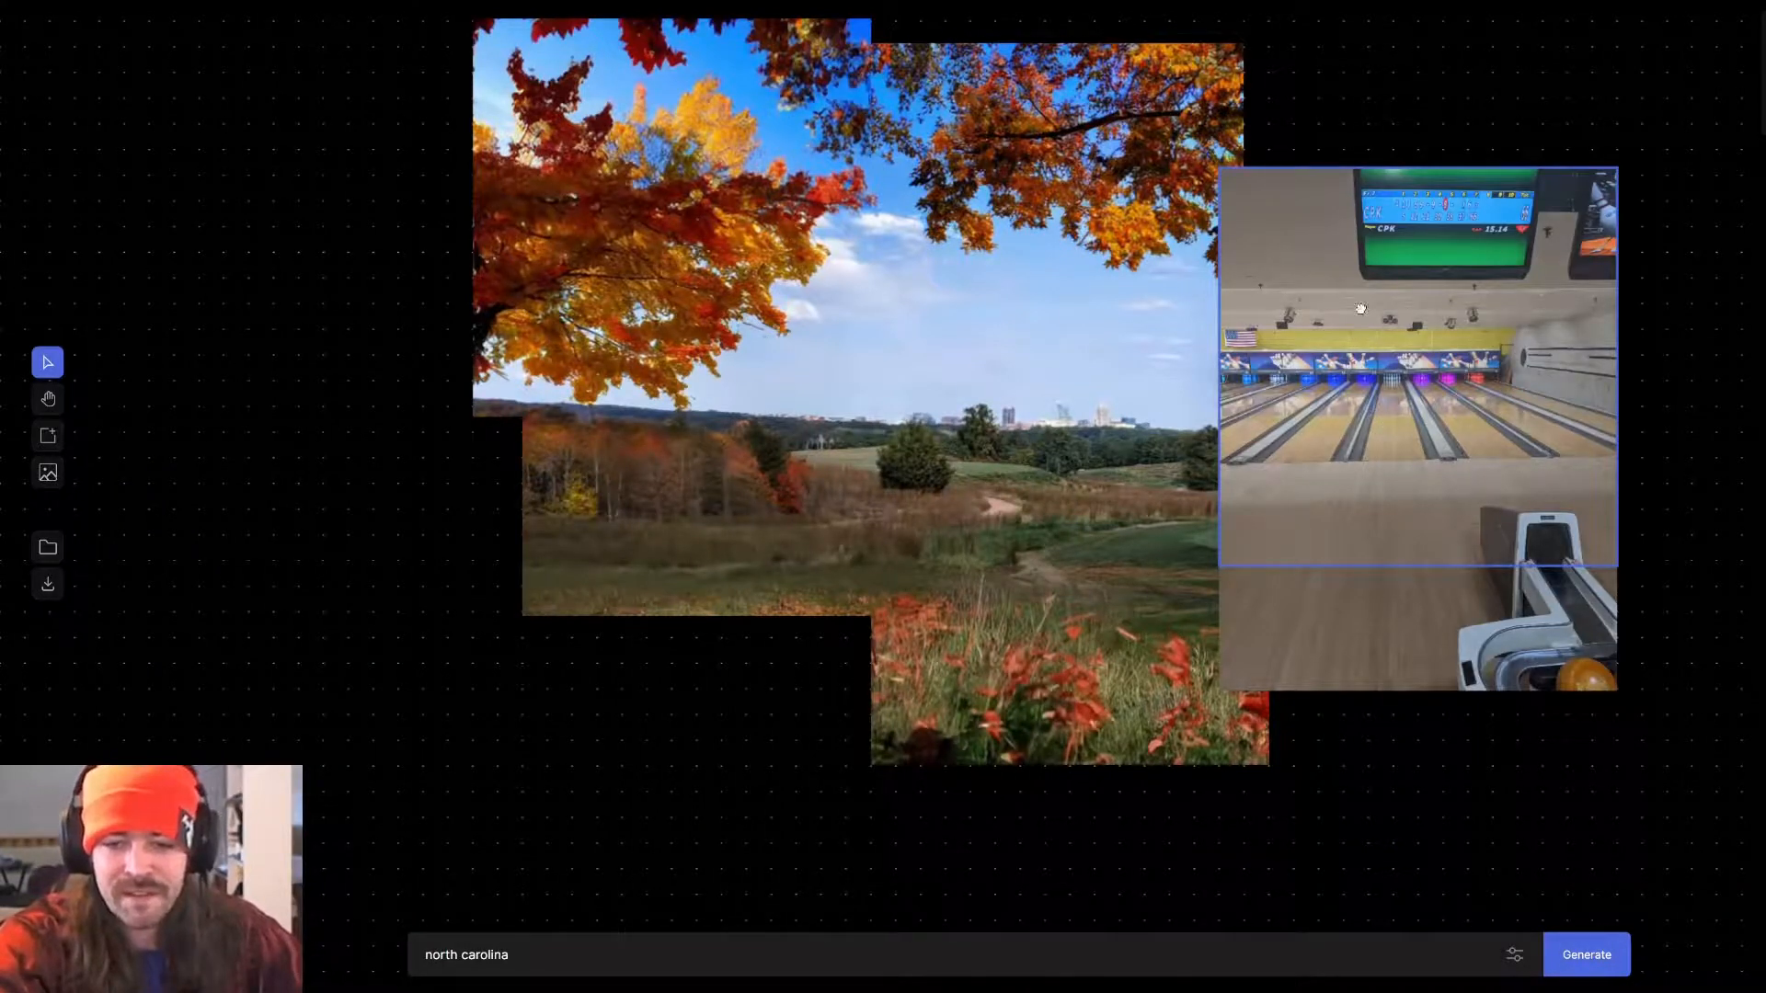
# Move the frame over the gap beneath the seam between the landscape and bowling alley photo, and generate with the prompt "north carolina".
pyautogui.moveTo(1360, 309); pyautogui.dragTo(1463, 449)
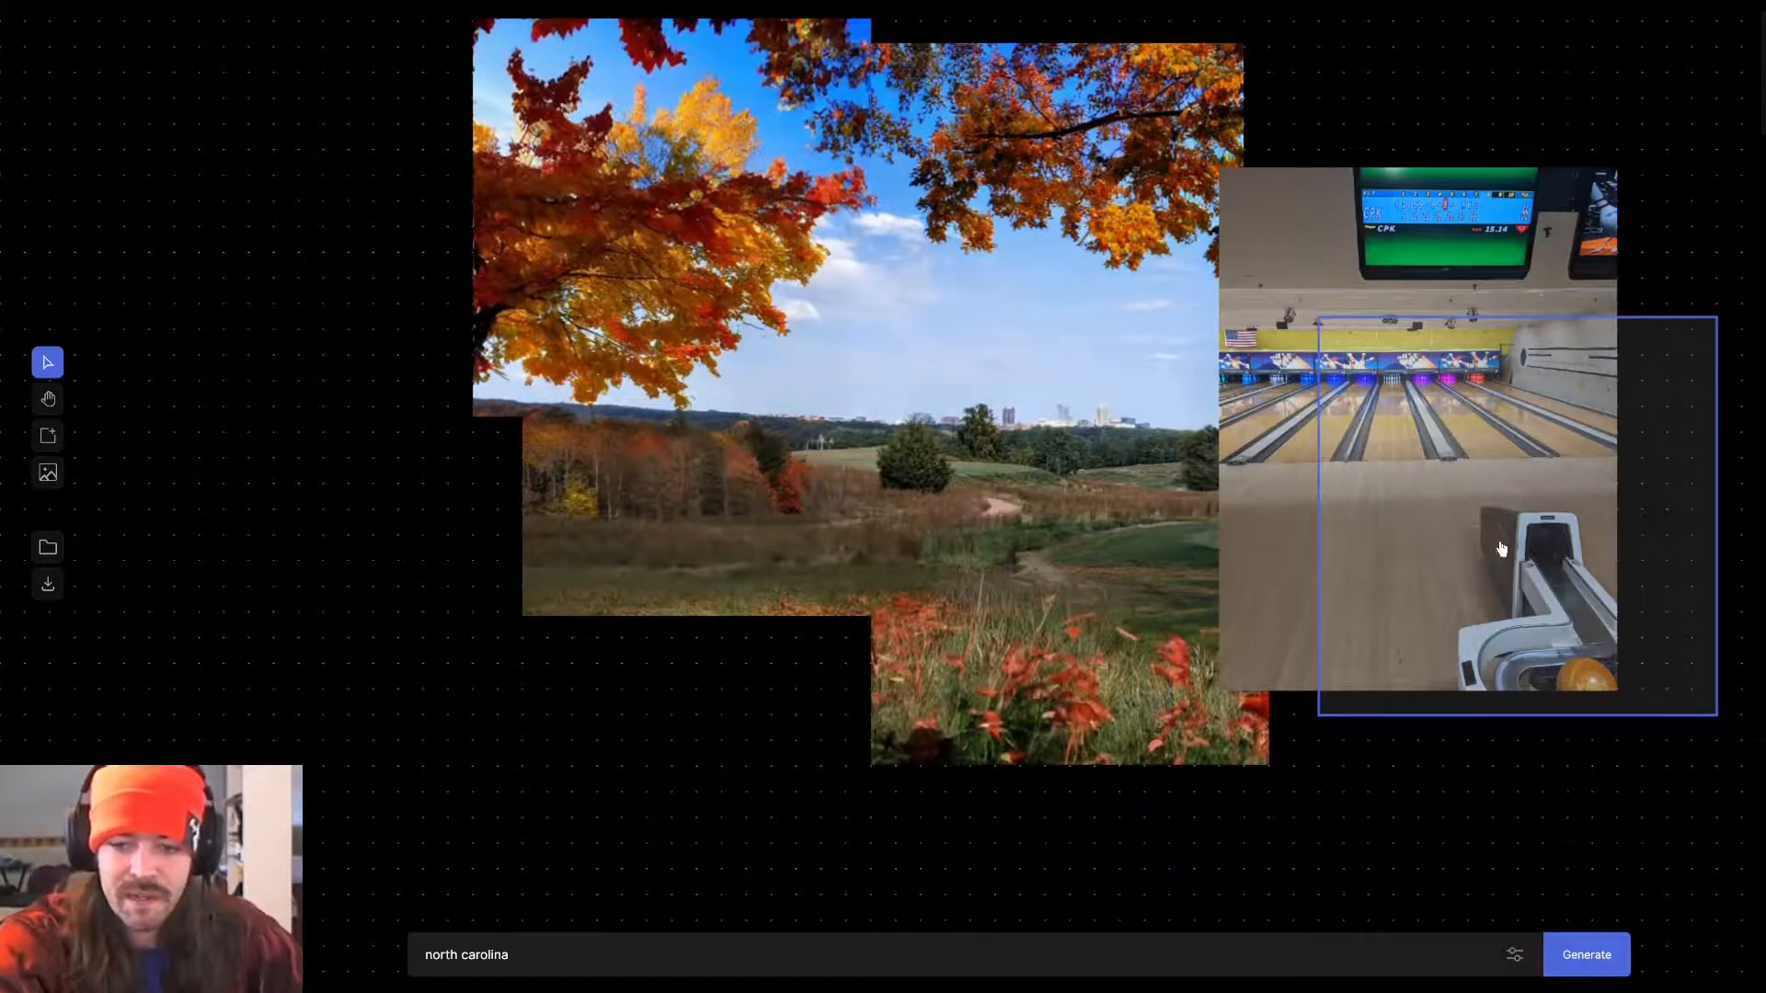
pyautogui.moveTo(1501, 550); pyautogui.dragTo(1247, 591)
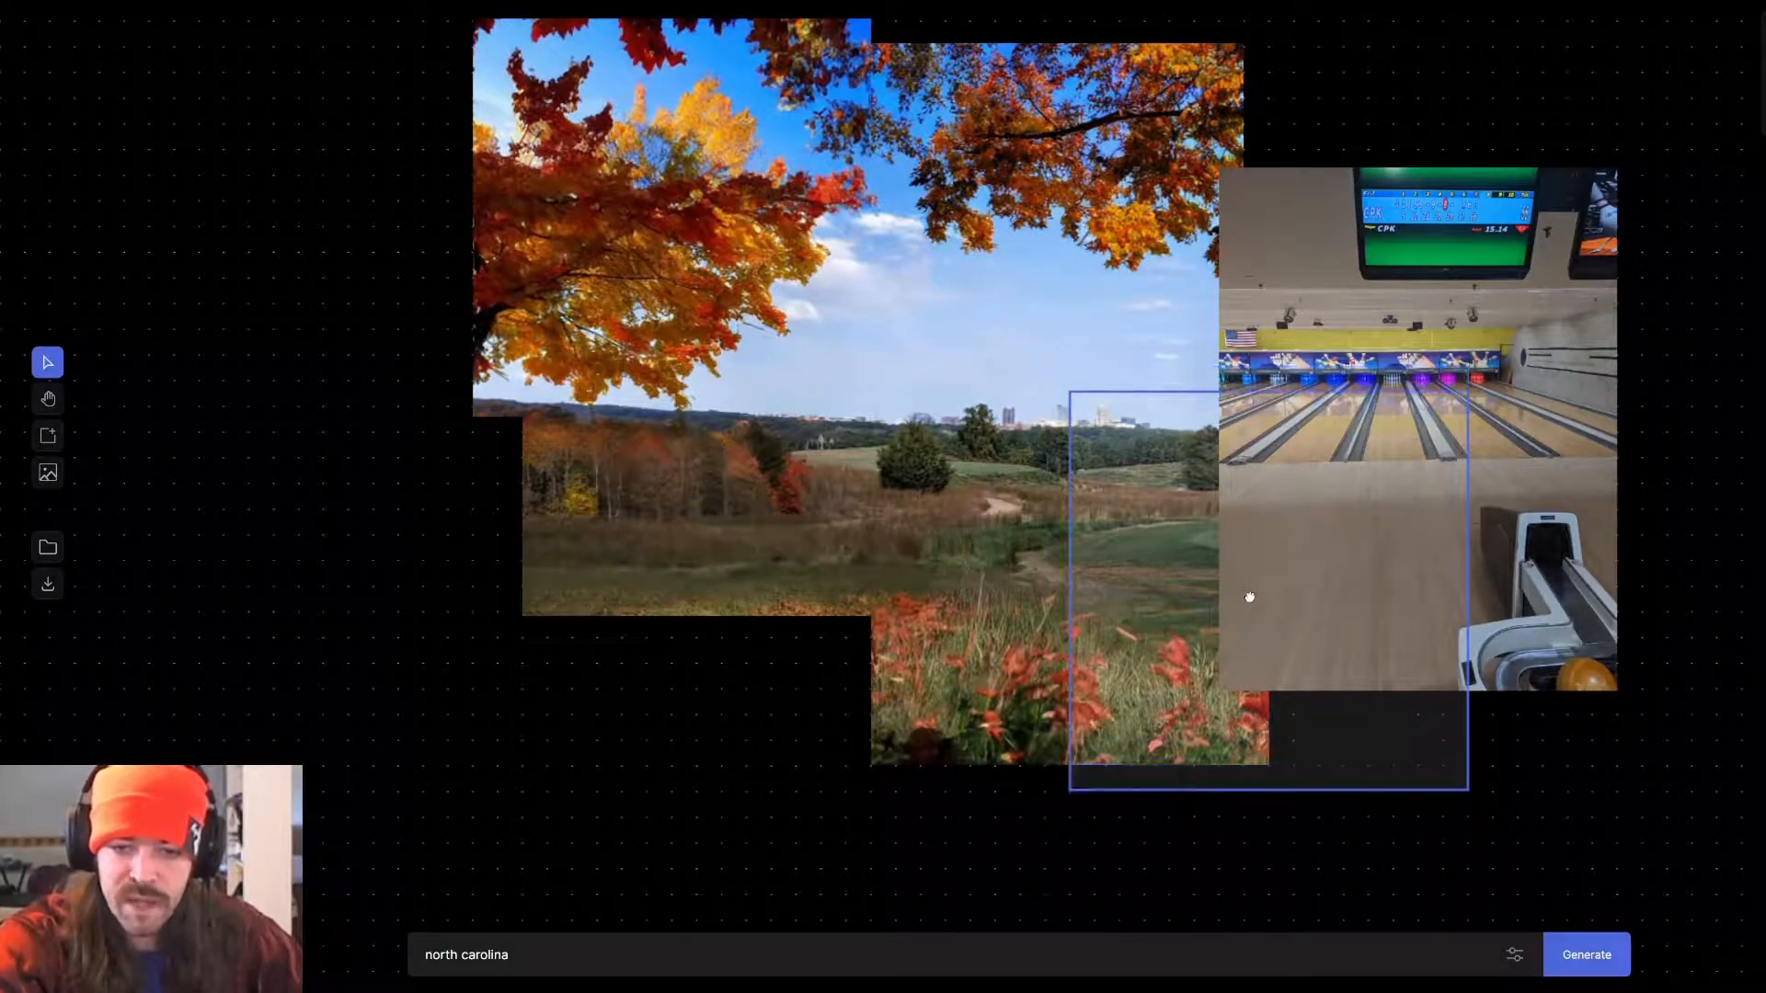
pyautogui.click(1572, 964)
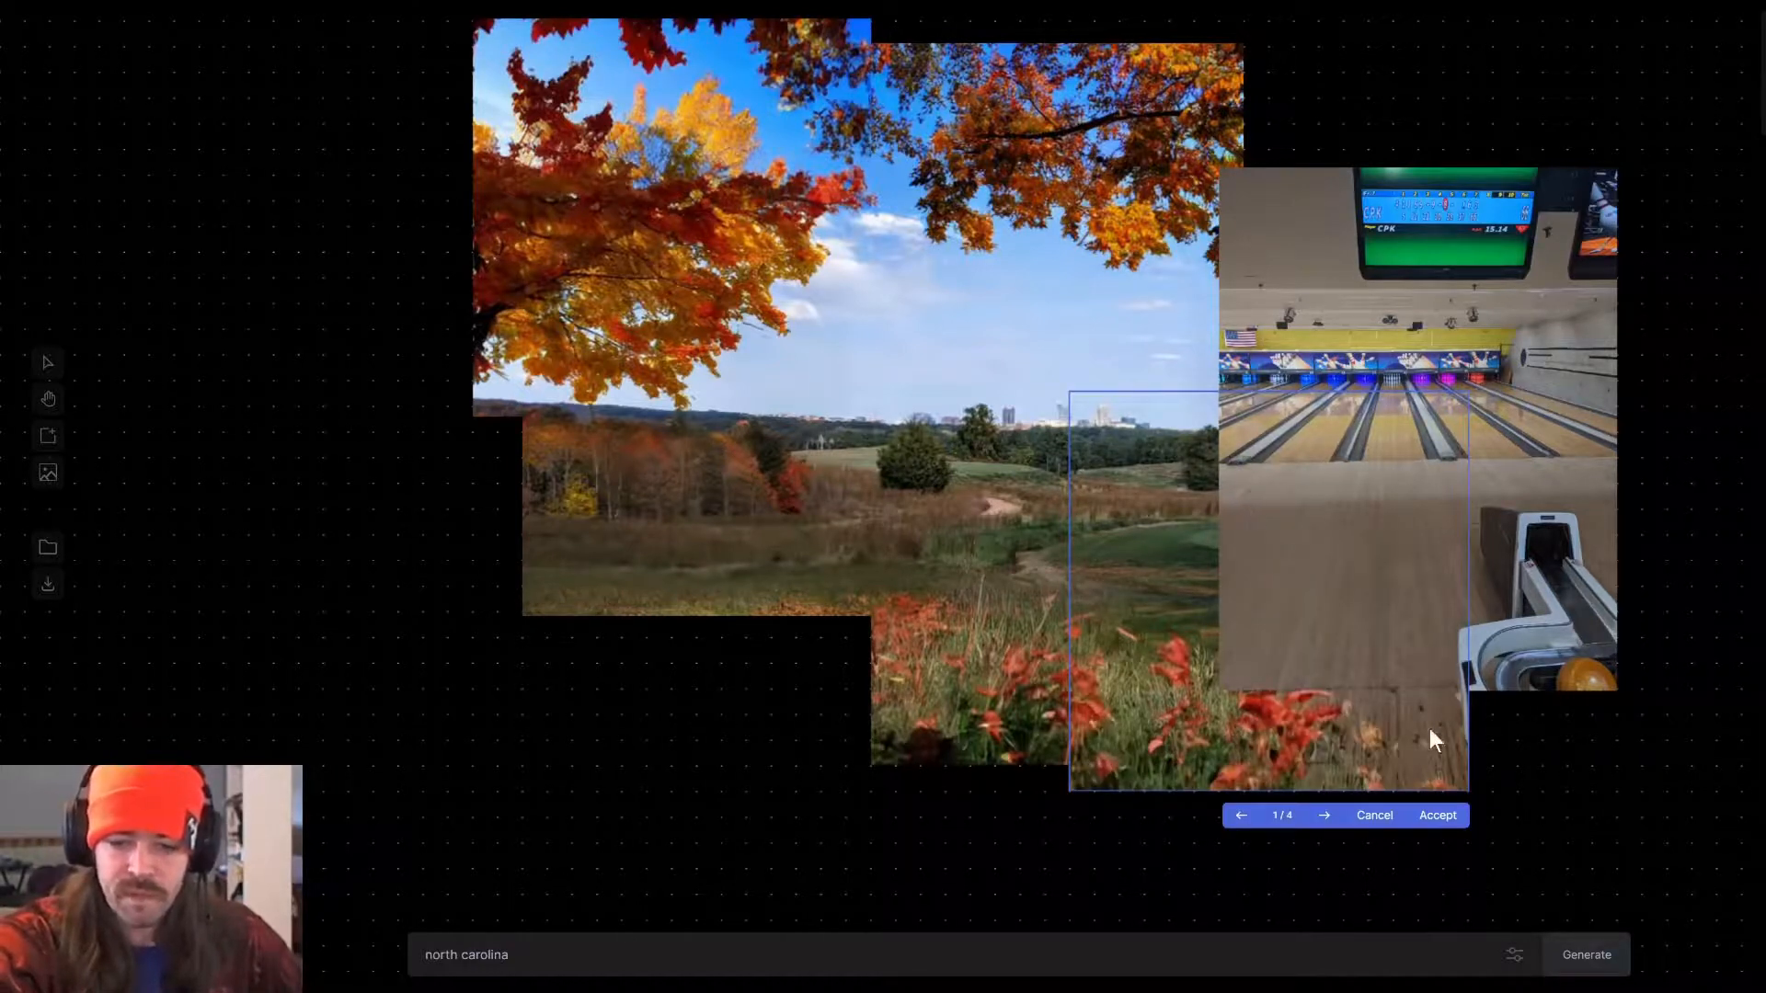
# Compare the four variations for the fill beneath the seam and accept the first one.
pyautogui.click(1327, 821)
pyautogui.click(1327, 821)
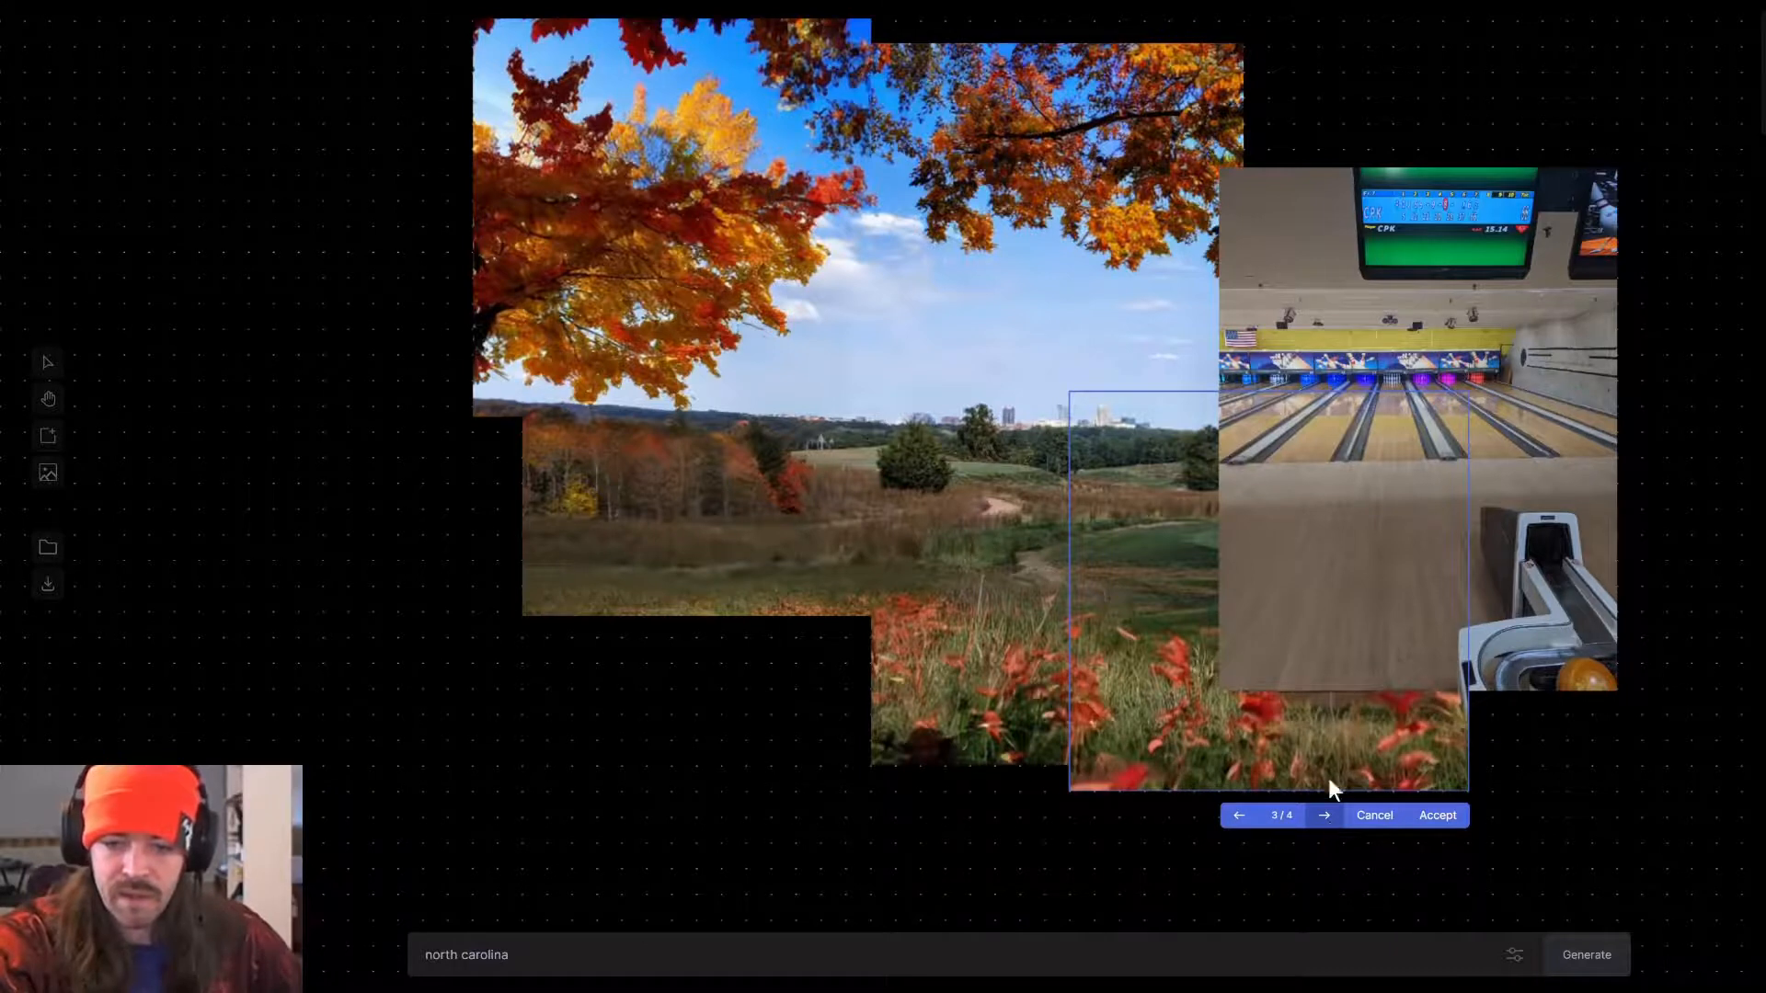
pyautogui.click(1322, 823)
pyautogui.click(1322, 823)
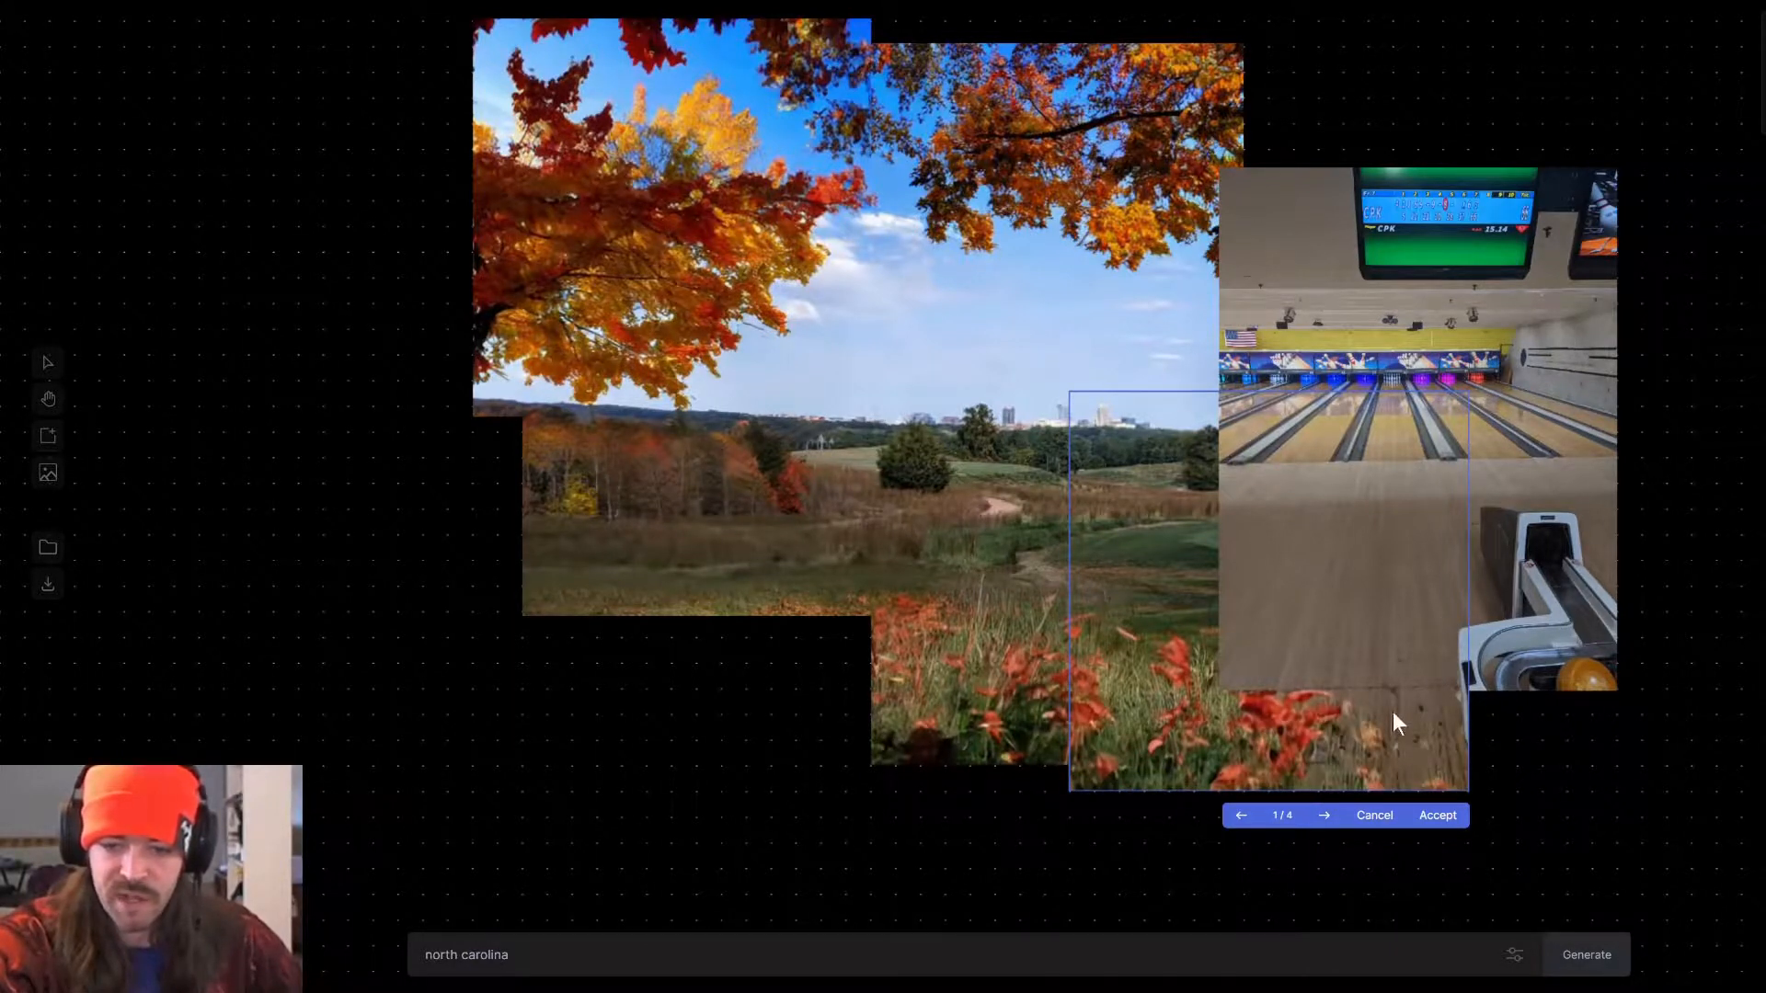
pyautogui.click(1432, 817)
# Move the frame over the bowling photo's lower-right corner, extend the prompt to "north carolina bowling alley" and generate.
pyautogui.moveTo(1225, 574); pyautogui.dragTo(1401, 727)
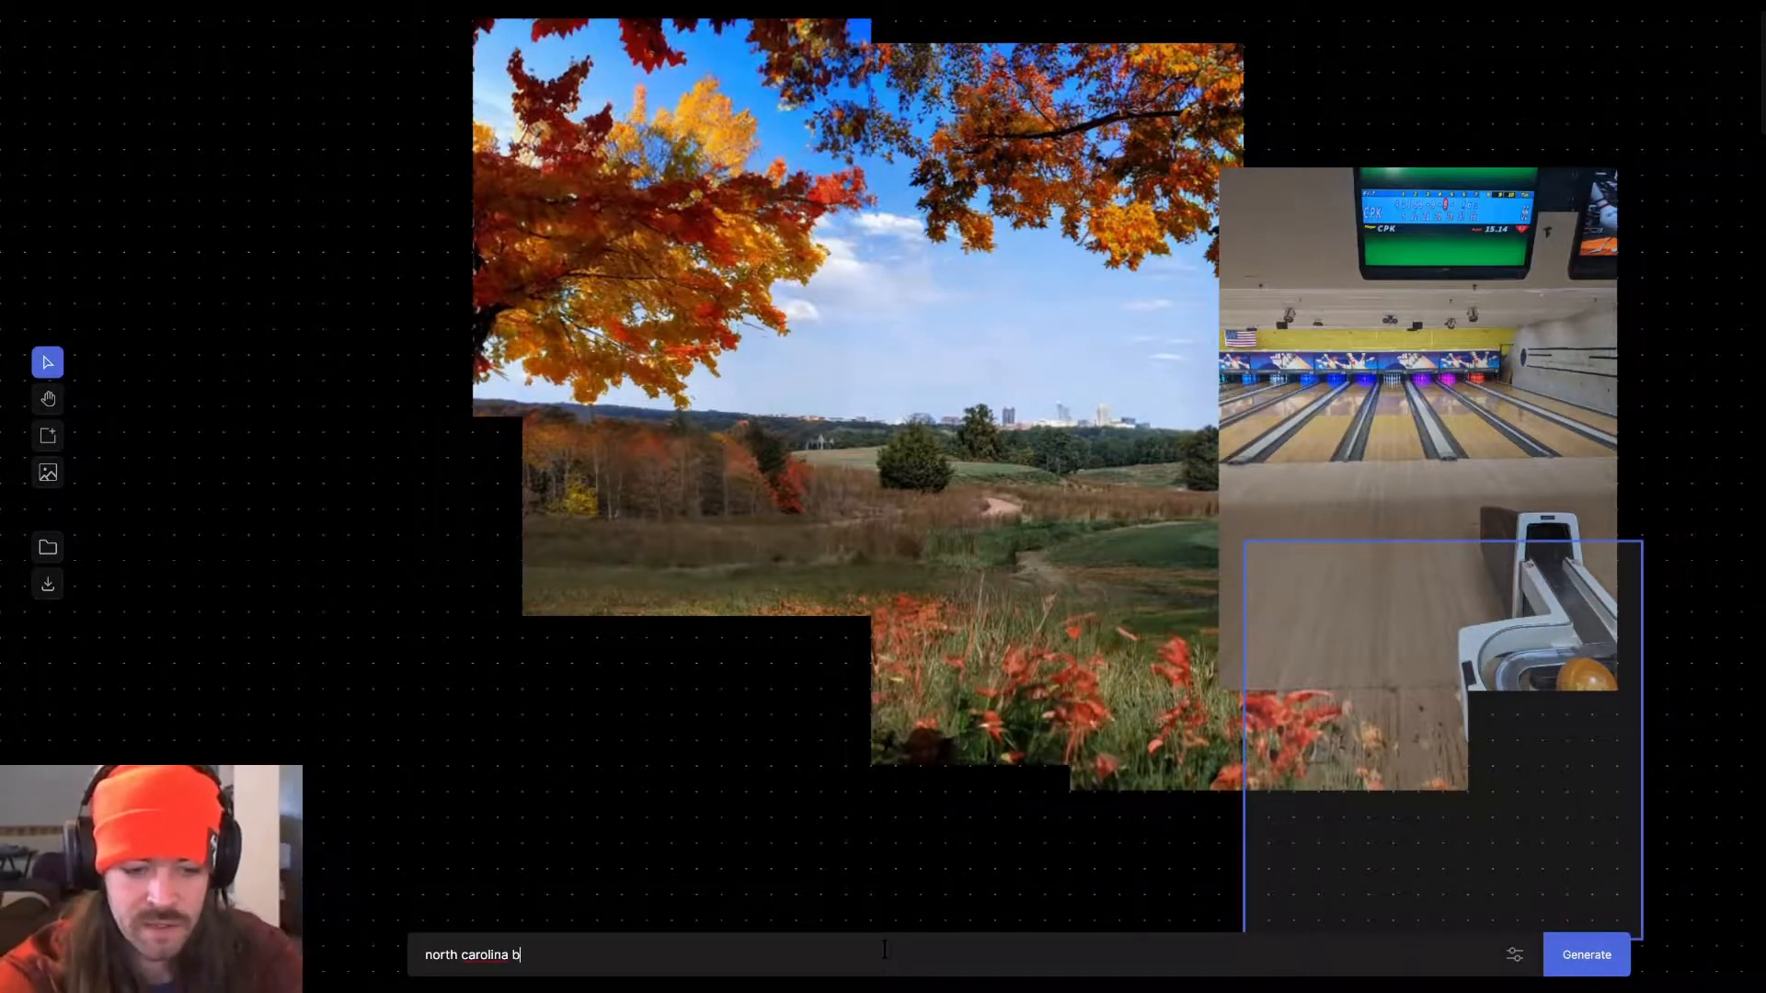
pyautogui.write('owling alley')
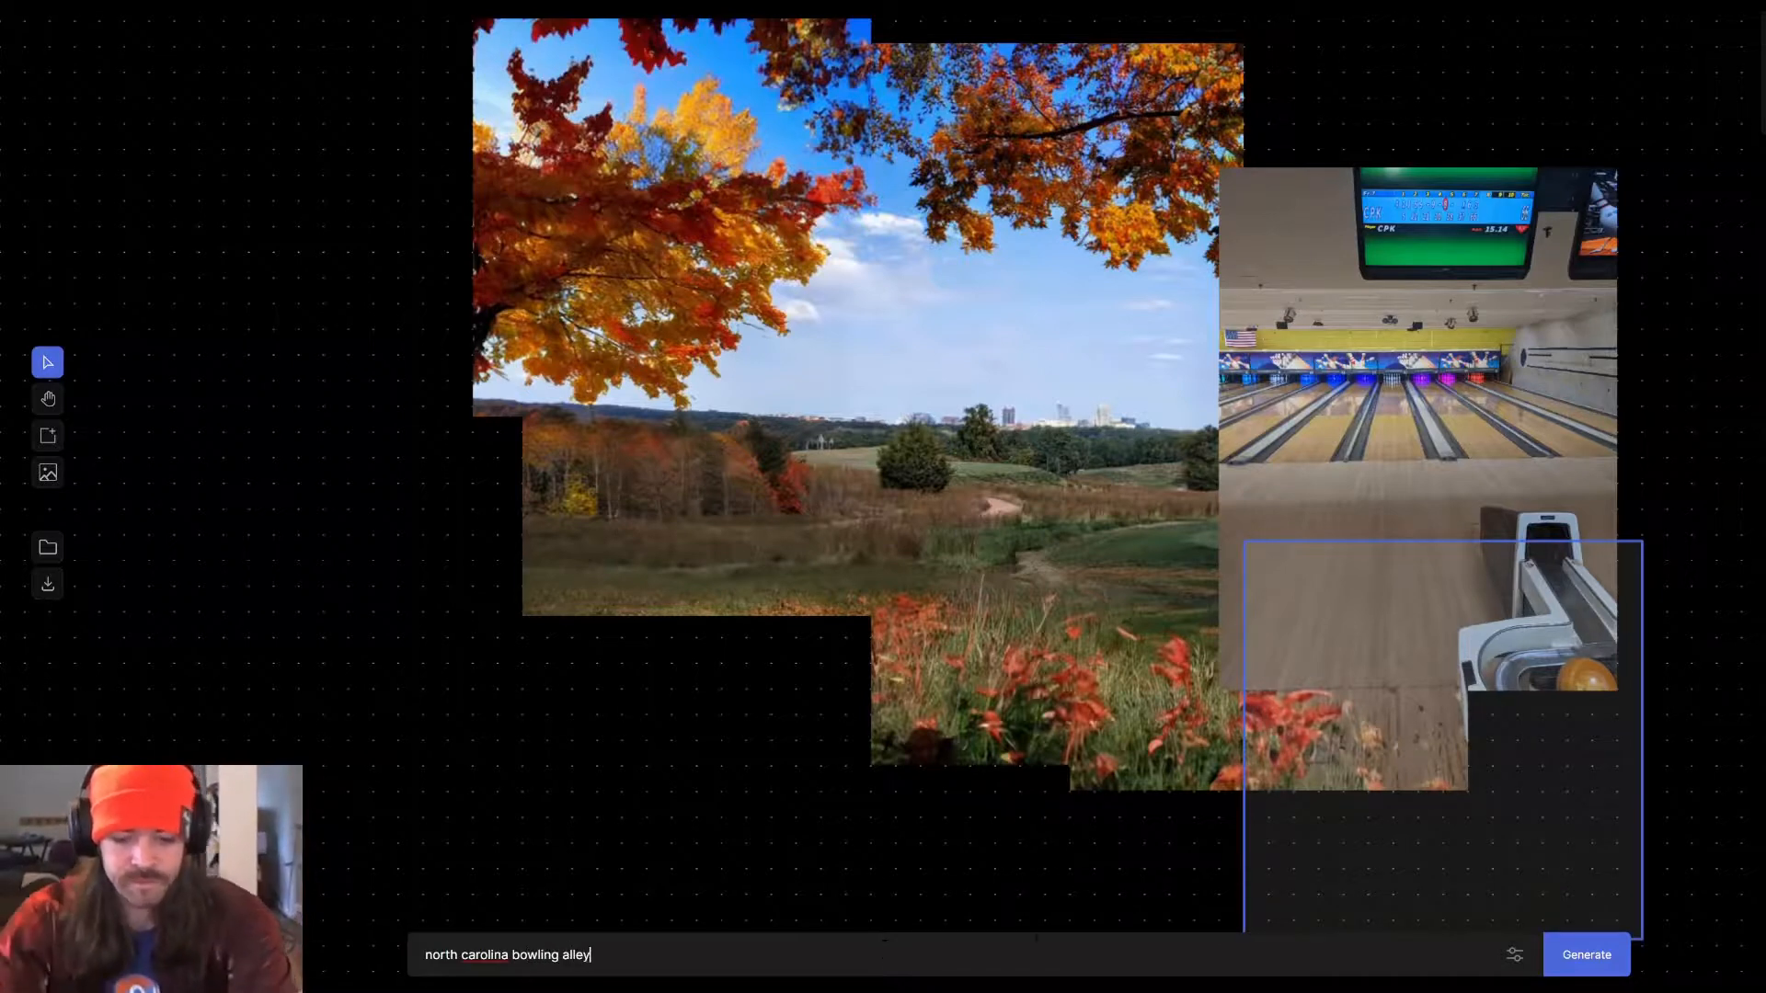
pyautogui.click(1577, 956)
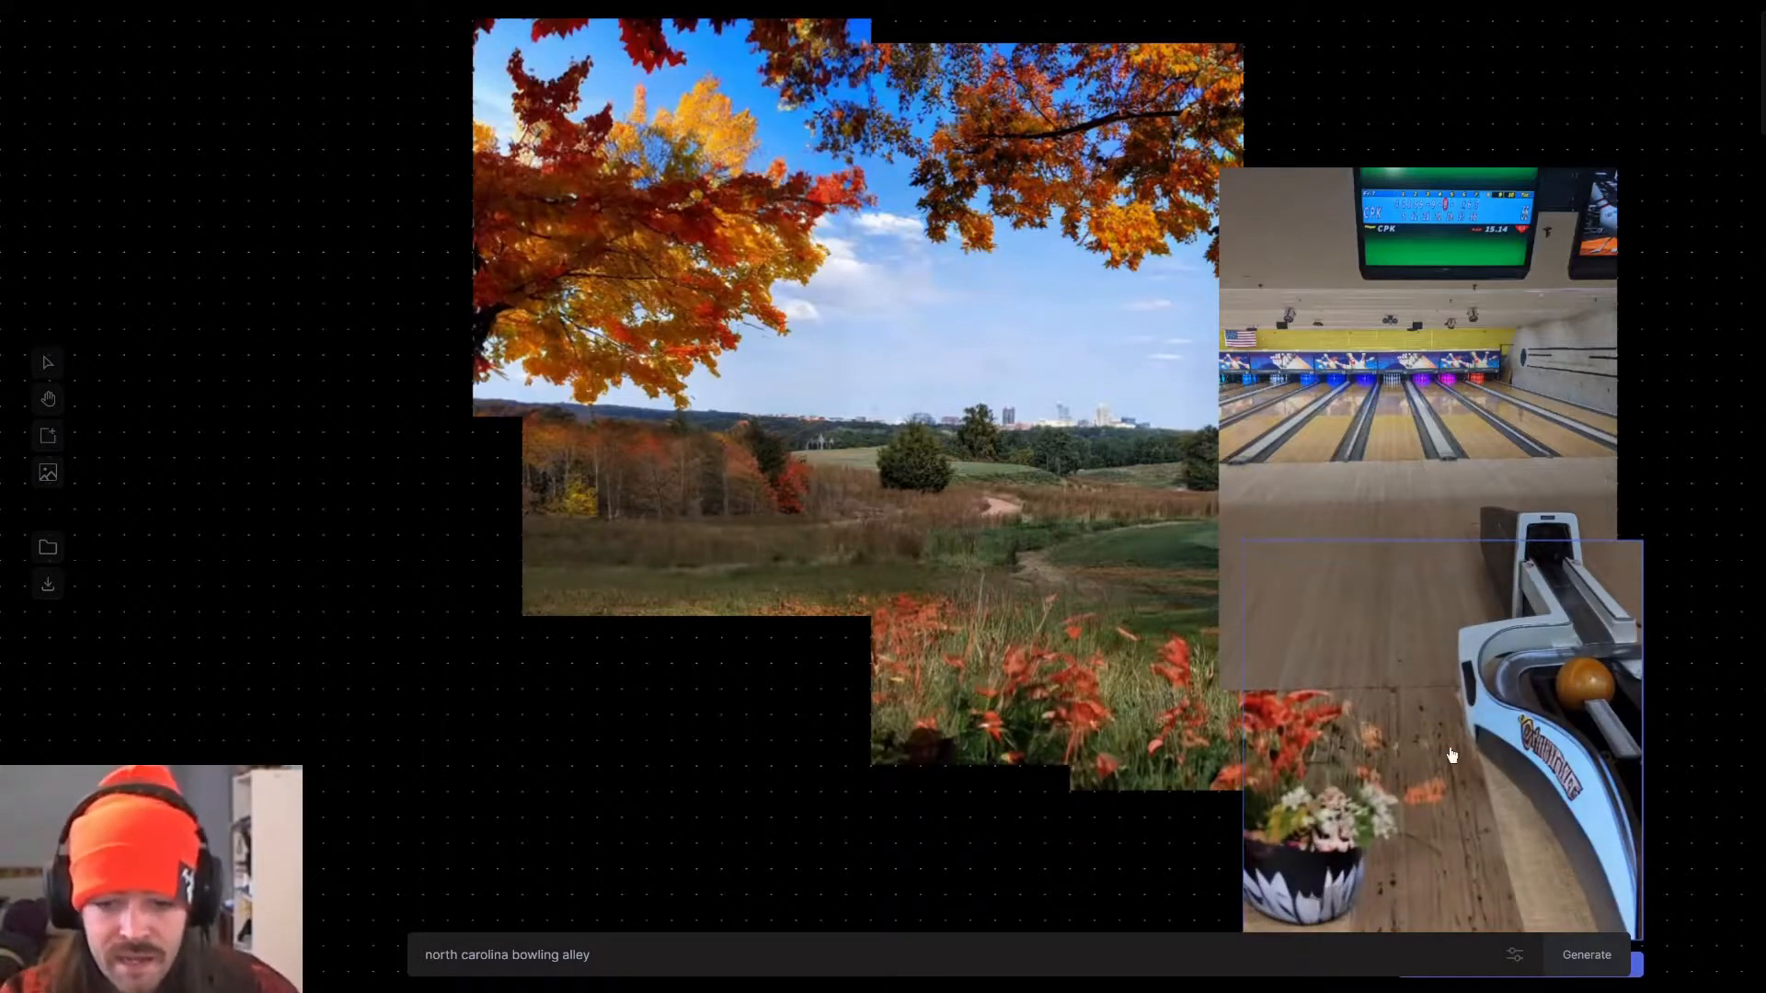
# Browse the variations for the extension below the ball return and accept the third one.
pyautogui.scroll(-4, 1510, 642)
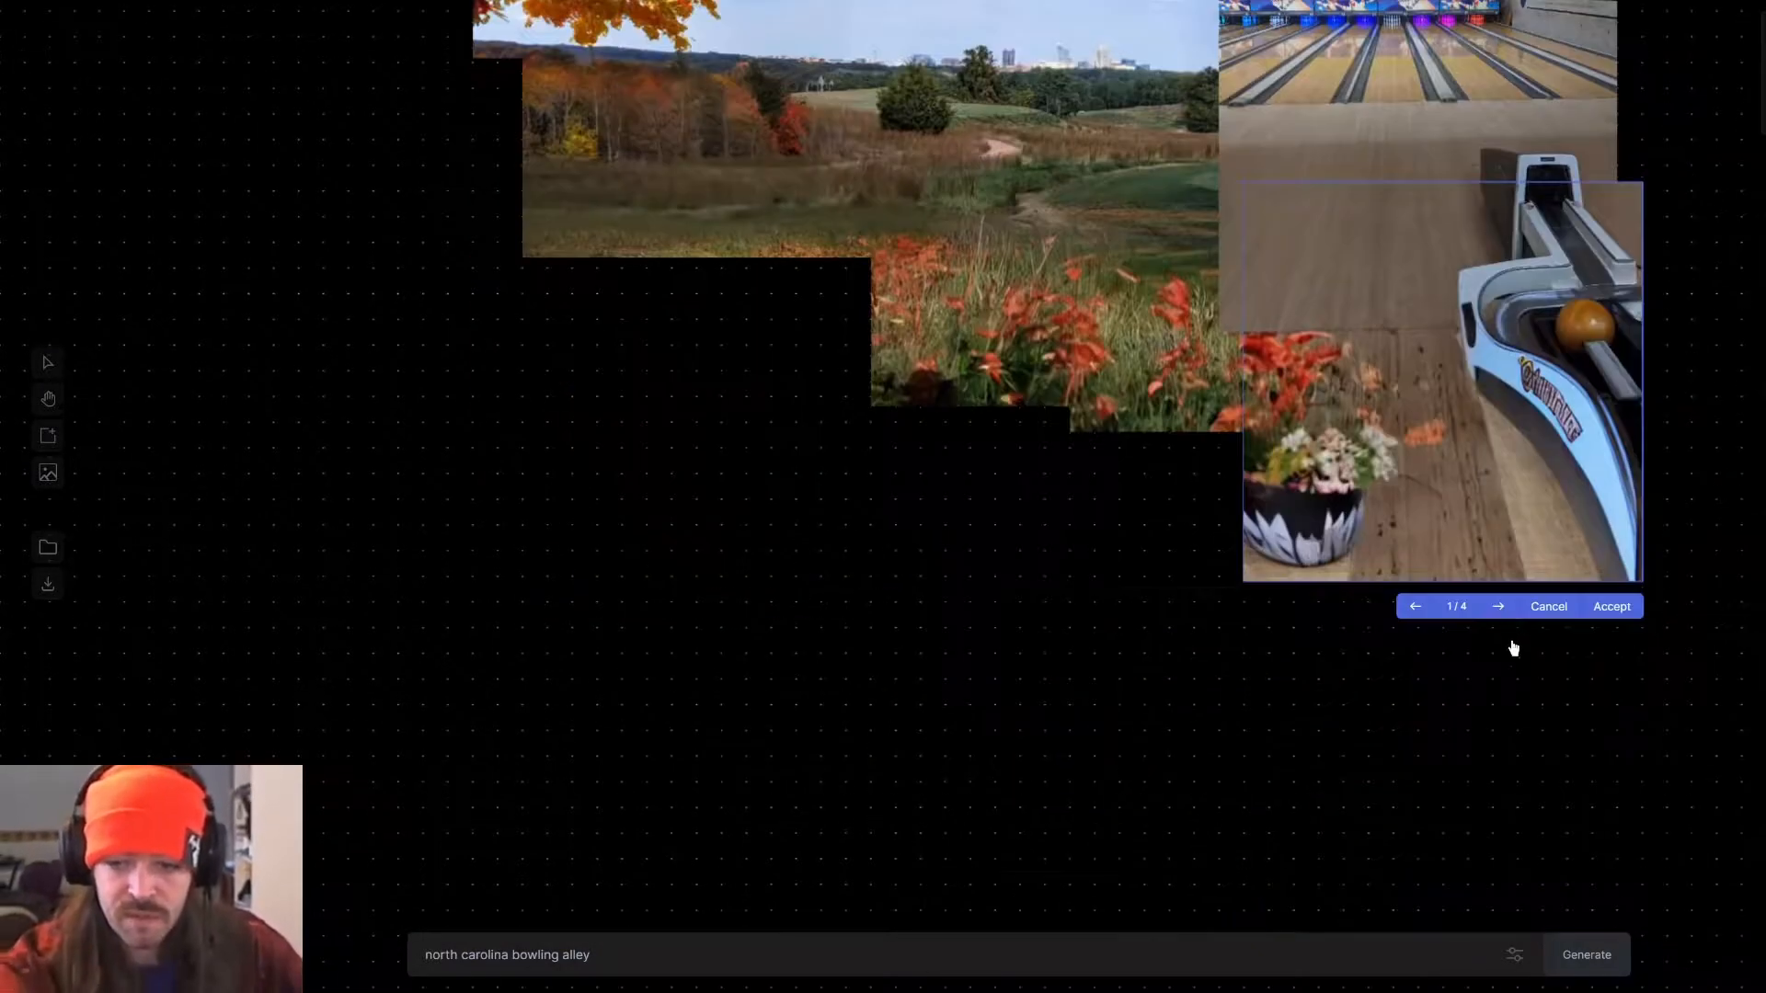
pyautogui.click(1499, 607)
pyautogui.click(1499, 607)
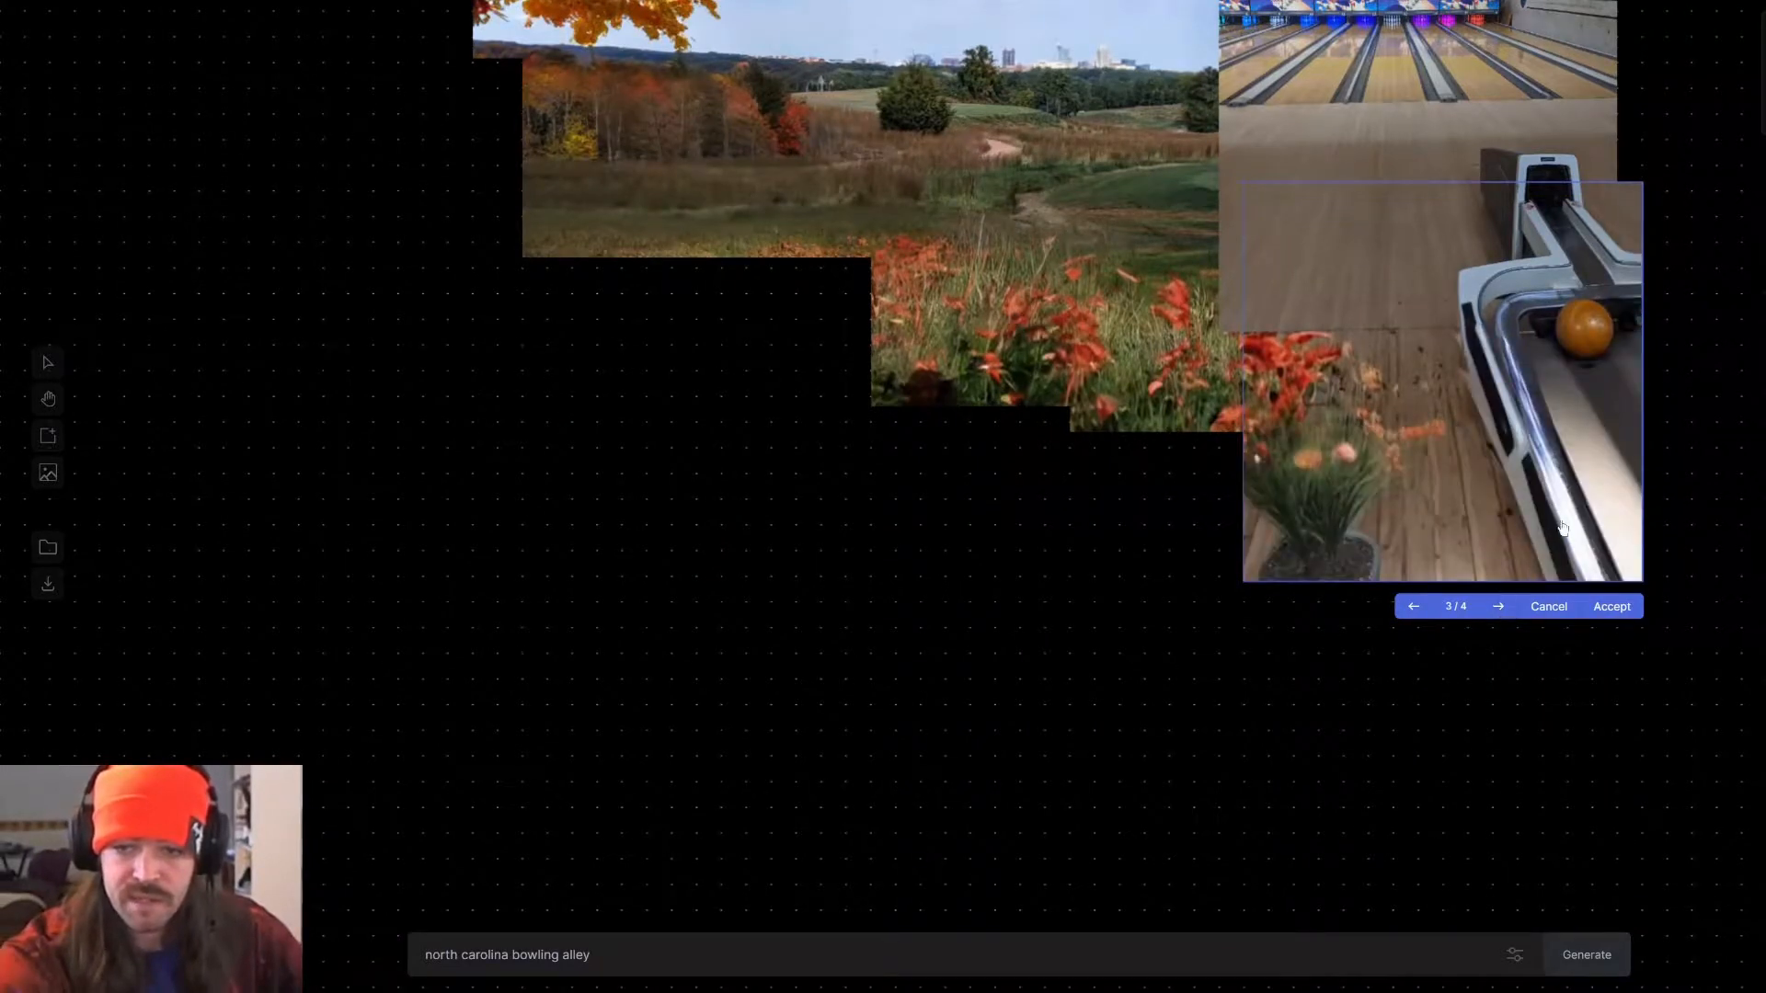
pyautogui.click(1611, 607)
# Move the frame over the empty gap below the red flowers, overlapping the potted plant, and generate with the same prompt.
pyautogui.moveTo(1411, 377); pyautogui.dragTo(1122, 466)
pyautogui.click(1587, 954)
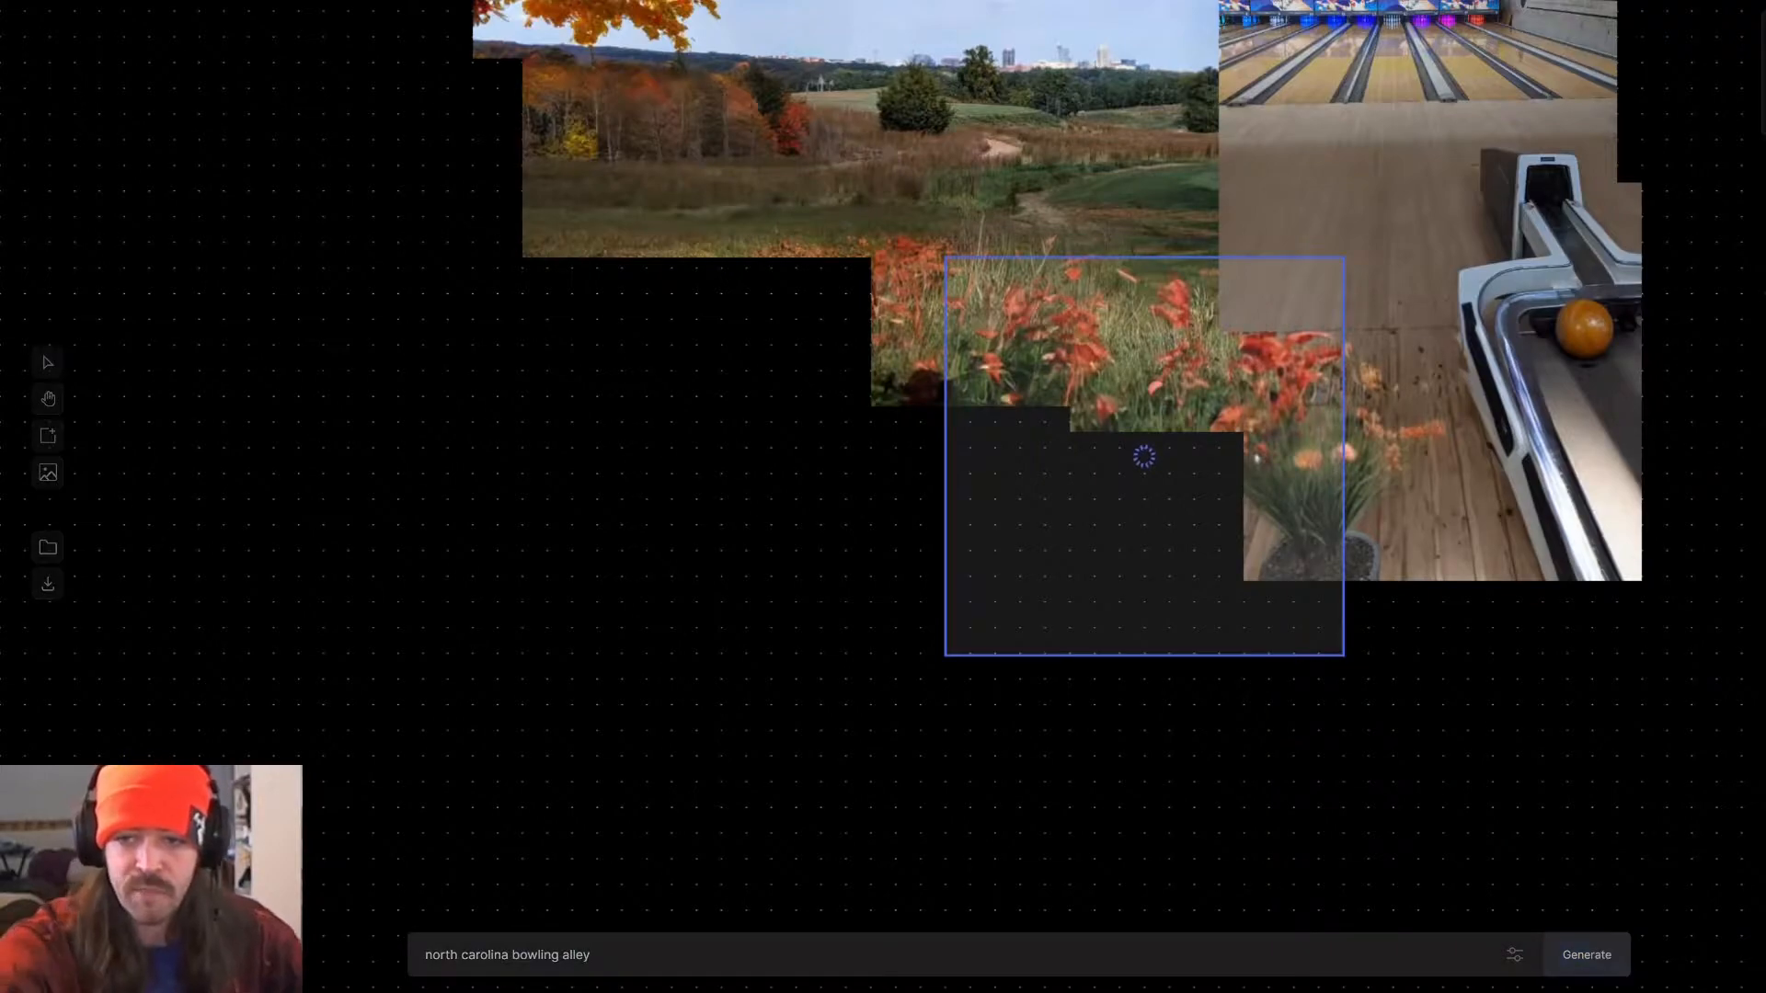
pyautogui.scroll(-4, 1058, 460)
pyautogui.scroll(5, 1058, 460)
pyautogui.scroll(-10, 1058, 460)
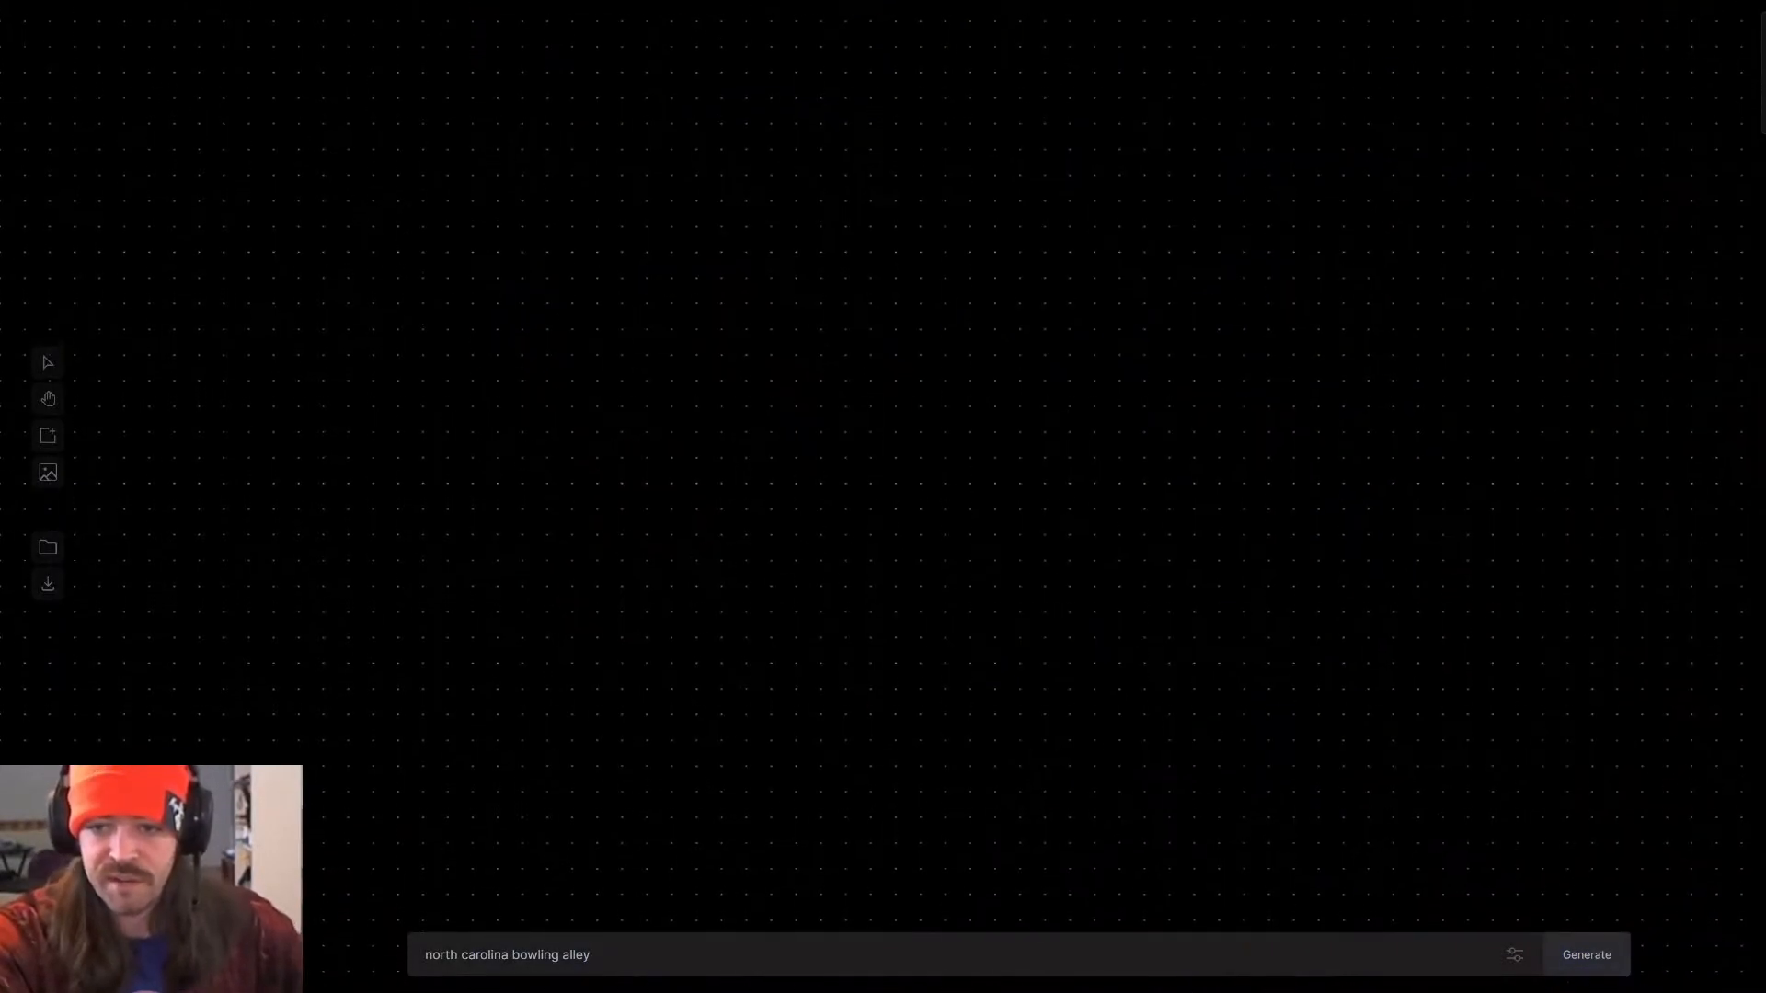
pyautogui.scroll(15, 1058, 460)
pyautogui.scroll(-6, 1057, 460)
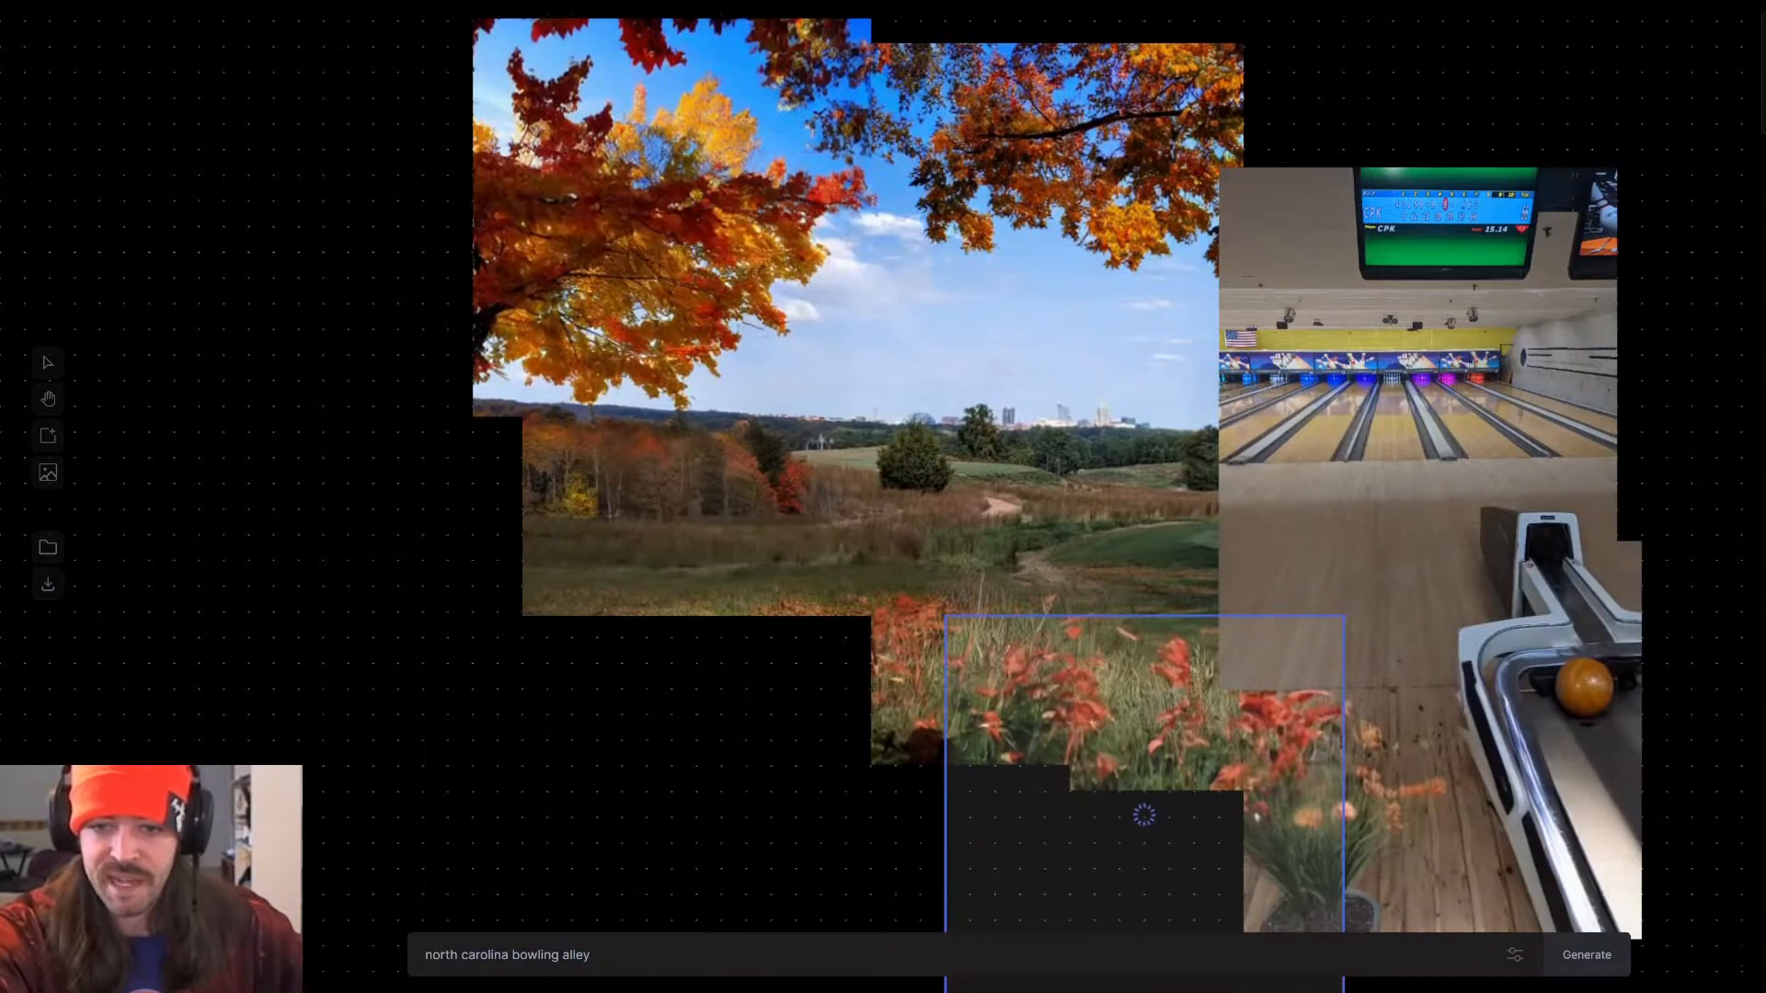